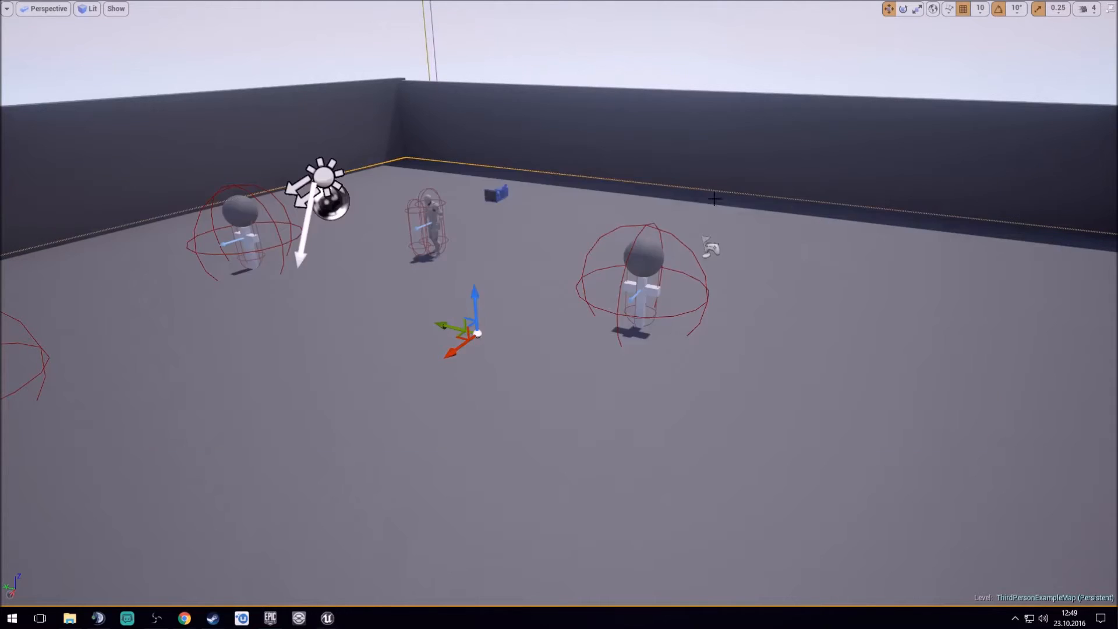
- Switch to the ThirdPersonCharacter blueprint and examine its E-key Apply Damage logic and its capsule component in the 3D preview
key("alt+Tab")
left_click(187, 6)
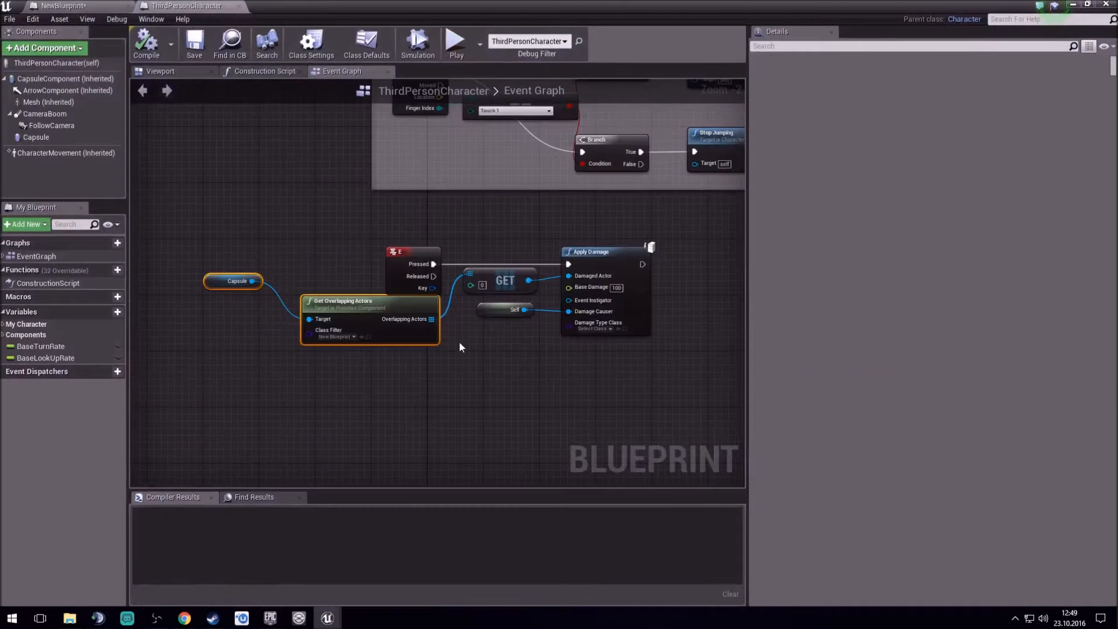
right_click_drag(640, 382, 572, 375)
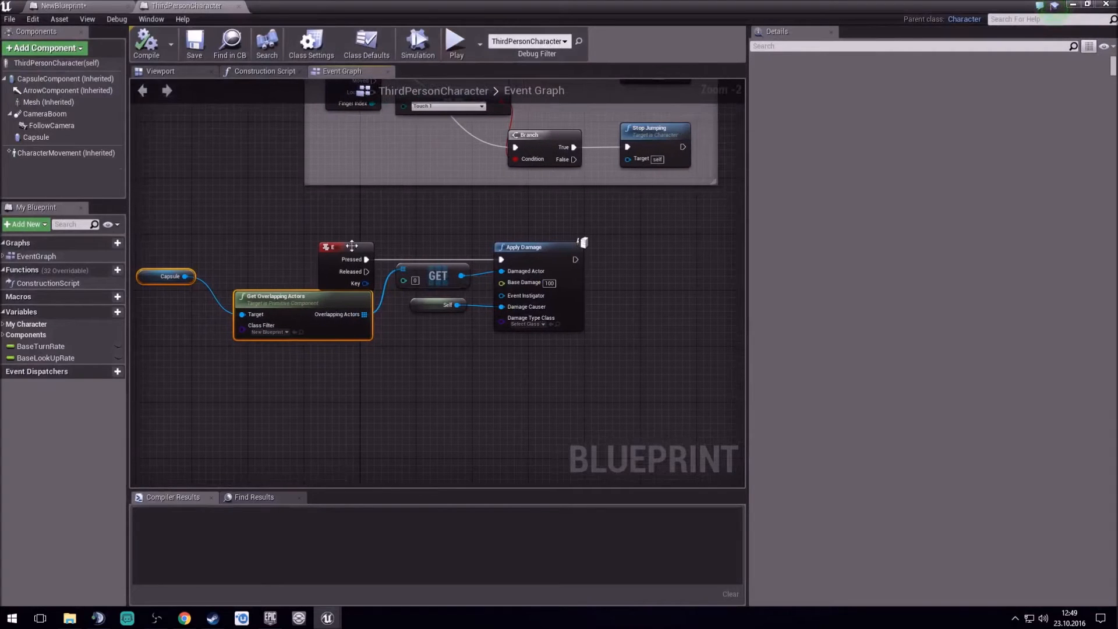
left_click(177, 72)
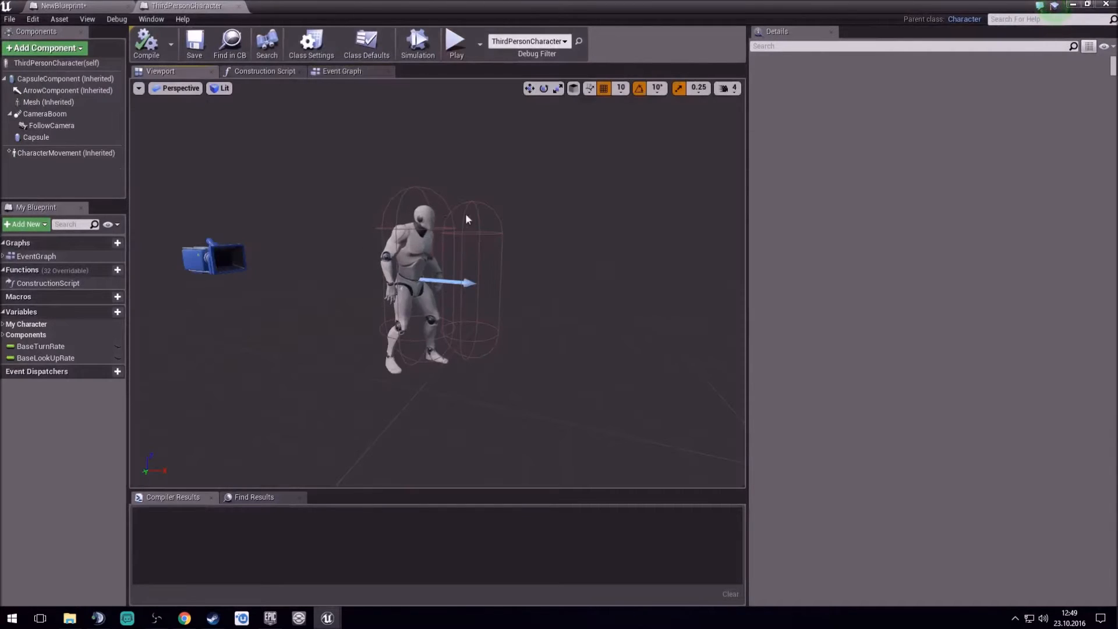
left_click(338, 71)
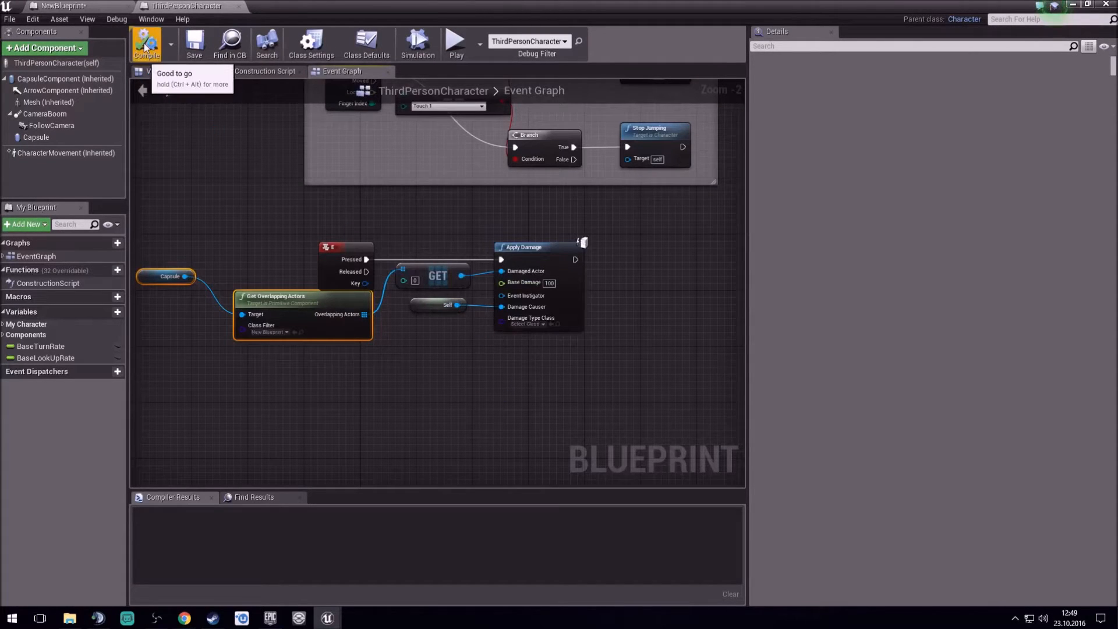
- Open the NewBlueprint event graph and examine the simple movement section through to the Simple Move to Location node
left_click(86, 7)
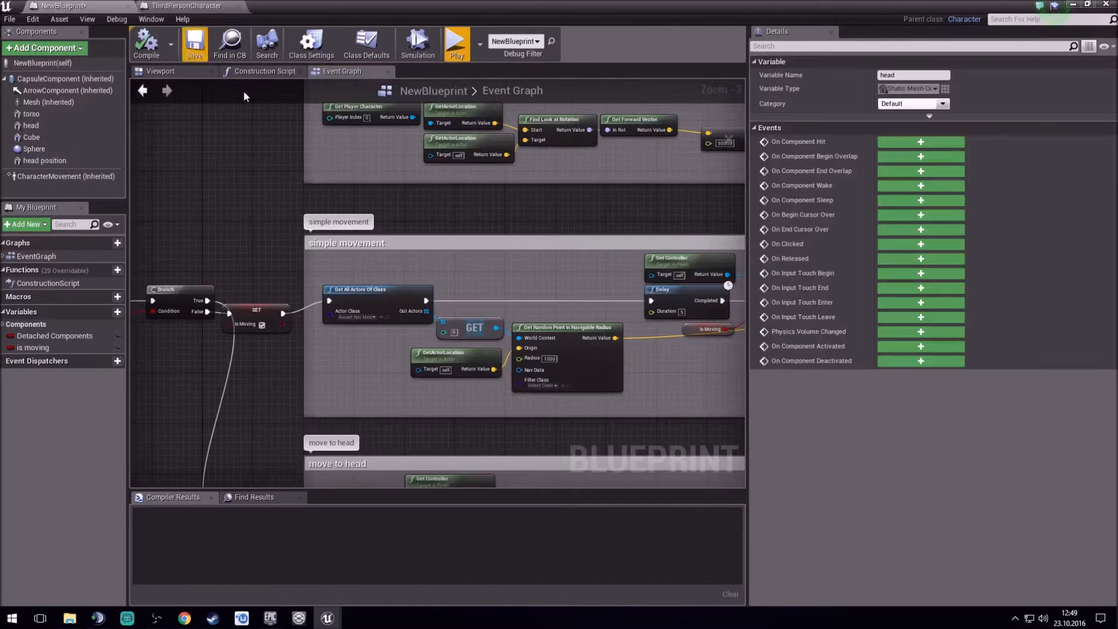
right_click_drag(571, 237, 576, 165)
scroll(576, 294, "down", 3)
scroll(571, 349, "up", 3)
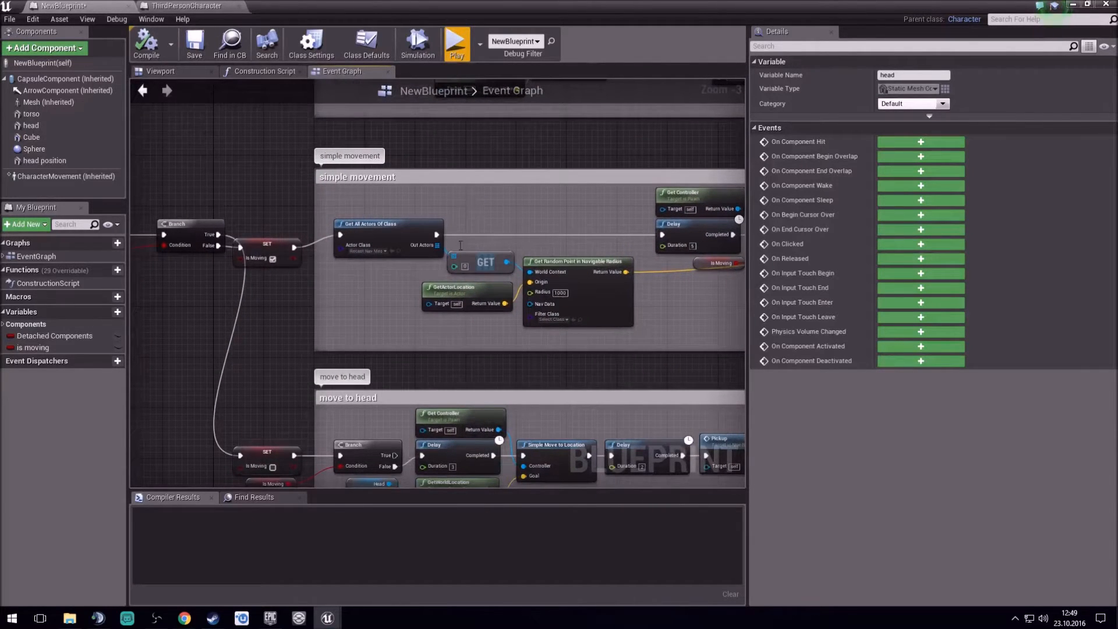
right_click_drag(437, 242, 307, 219)
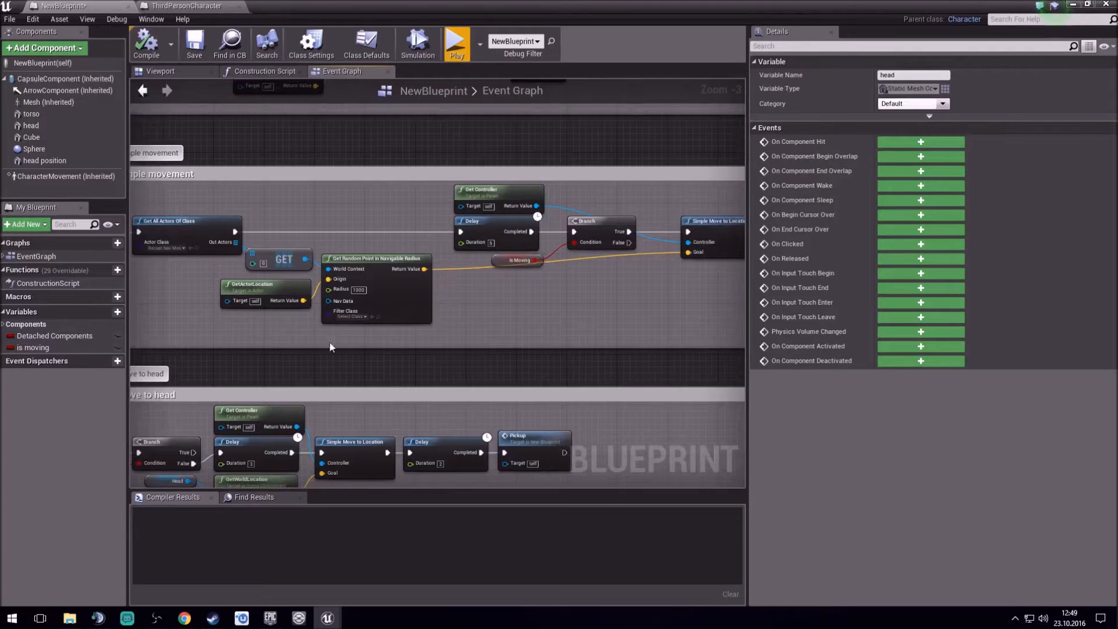
right_click_drag(464, 313, 361, 312)
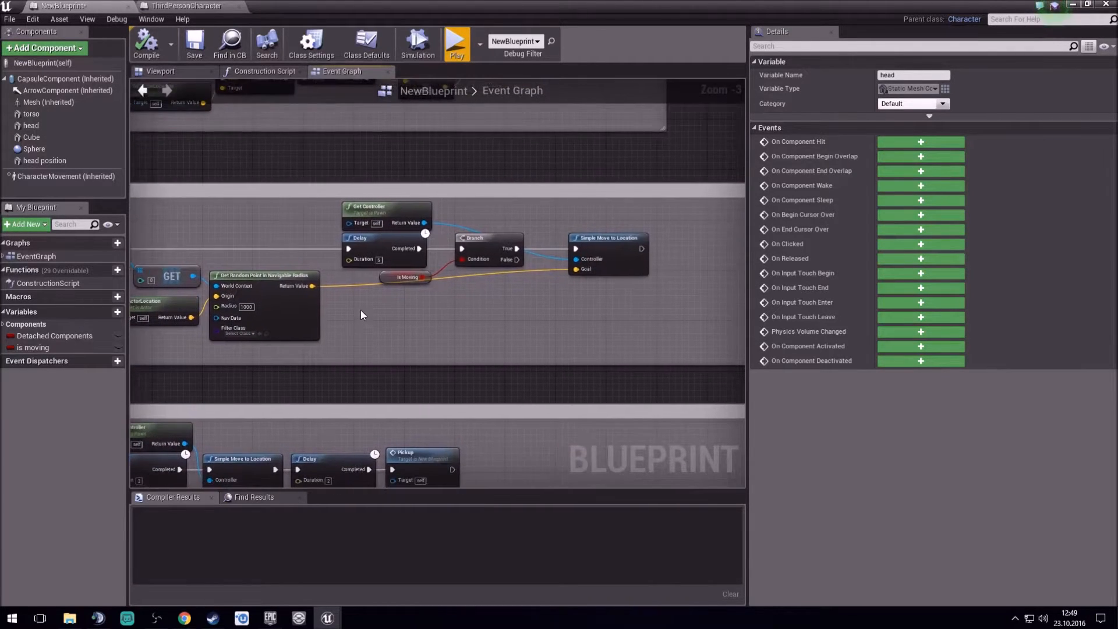
- Examine the Event BeginPlay logic that attaches the head to the torso, and view the character's components in the 3D preview
right_click_drag(295, 221, 572, 450)
right_click_drag(419, 116, 565, 429)
right_click_drag(415, 428, 324, 350)
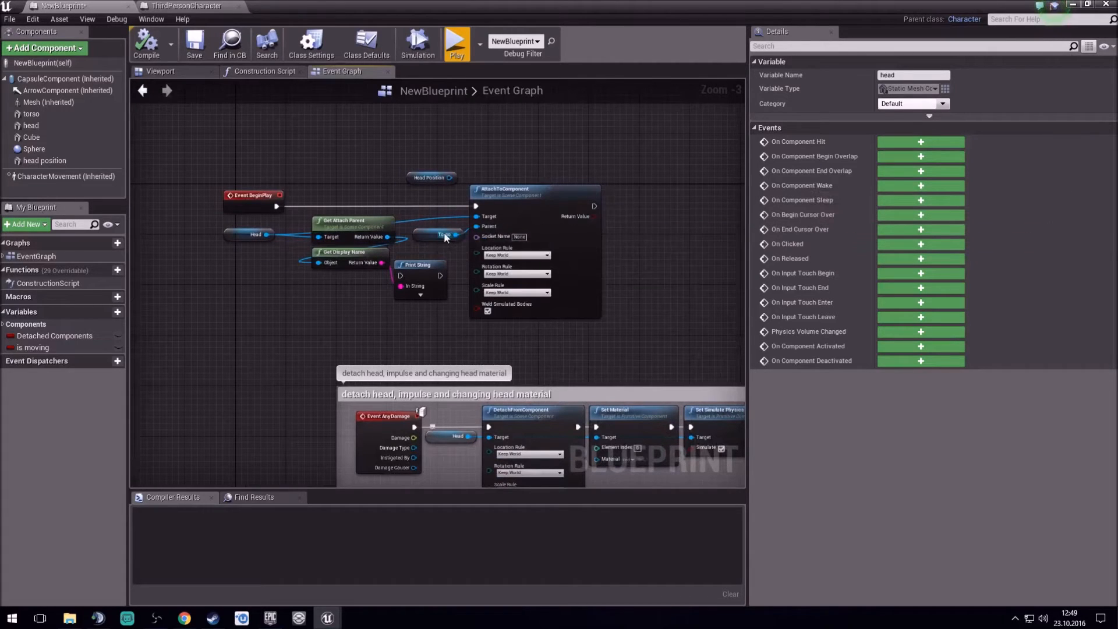
left_click(166, 73)
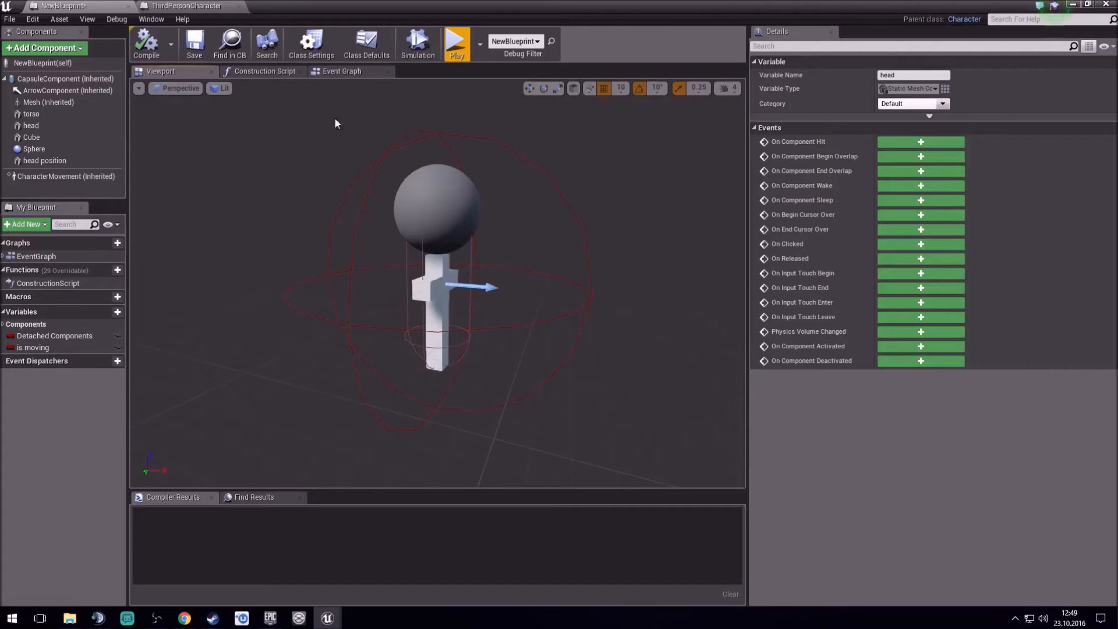
left_click(340, 71)
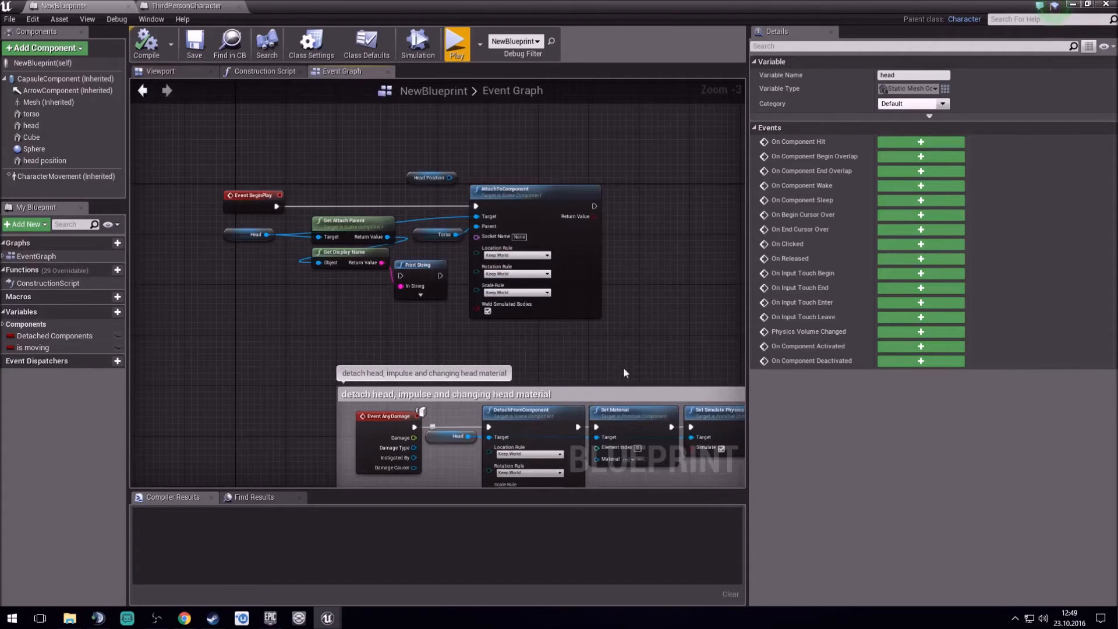
- Examine the "detach head, impulse and changing head material" section from Event AnyDamage to the Detached Components setter
right_click_drag(609, 392, 625, 146)
right_click_drag(565, 412, 501, 290)
right_click_drag(434, 275, 425, 432)
scroll(316, 243, "up", 2)
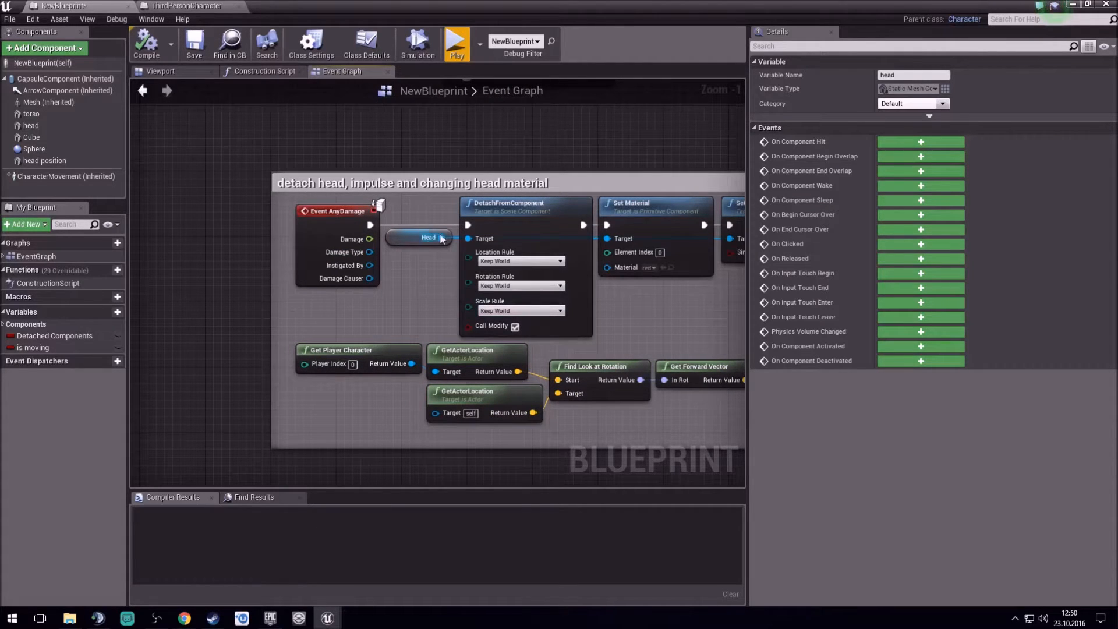
right_click_drag(429, 239, 264, 248)
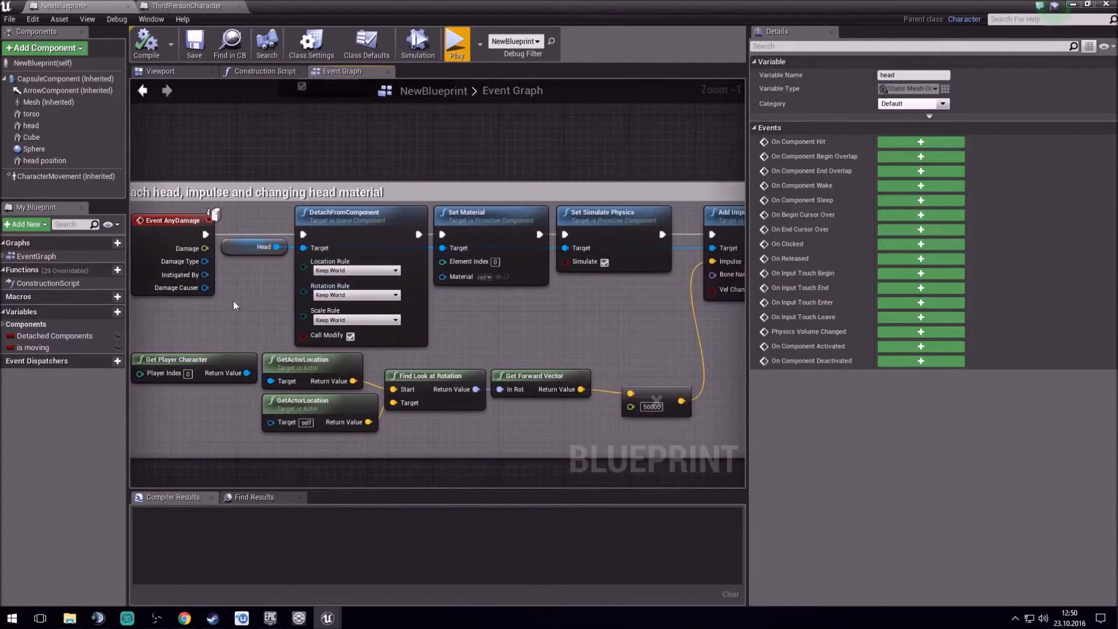
right_click_drag(482, 362, 424, 364)
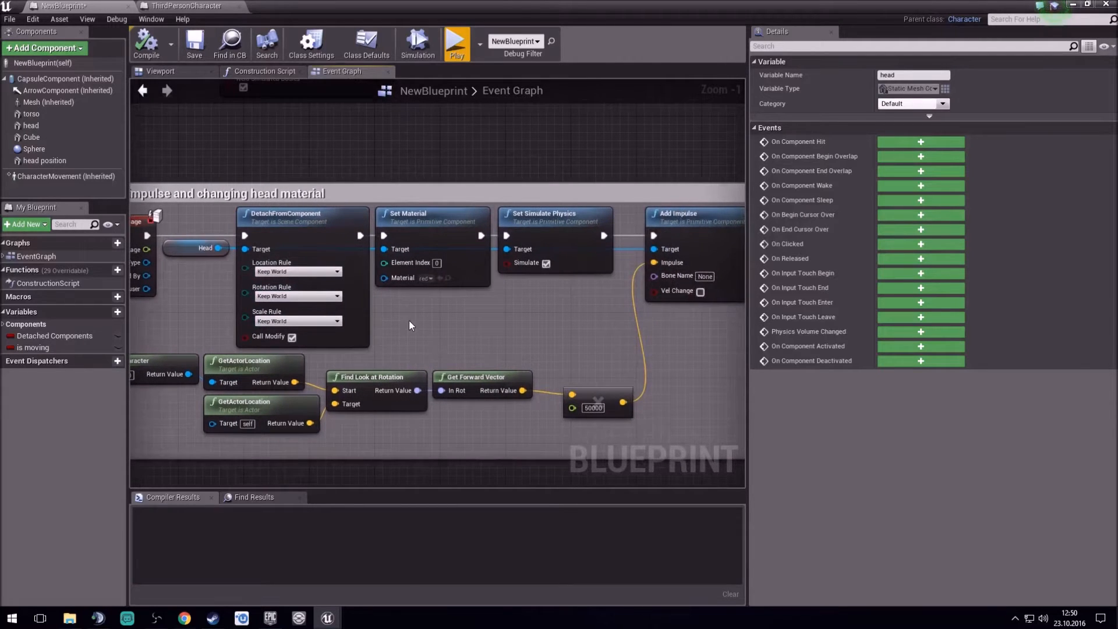
right_click_drag(409, 325, 521, 290)
right_click_drag(501, 199, 397, 208)
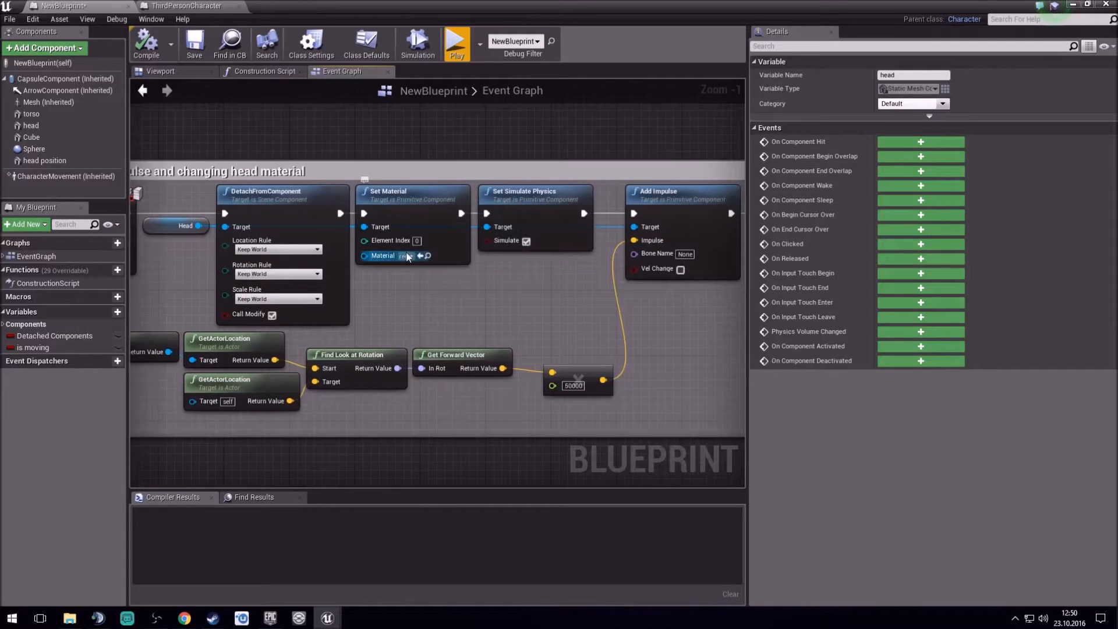
right_click_drag(567, 292, 425, 300)
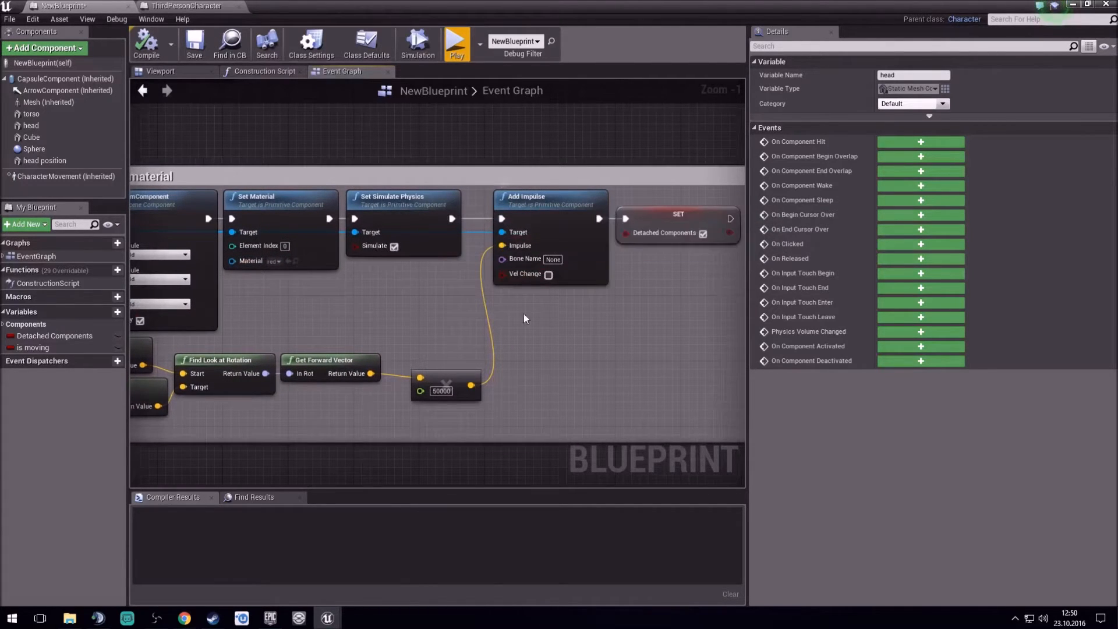
right_click_drag(525, 318, 474, 329)
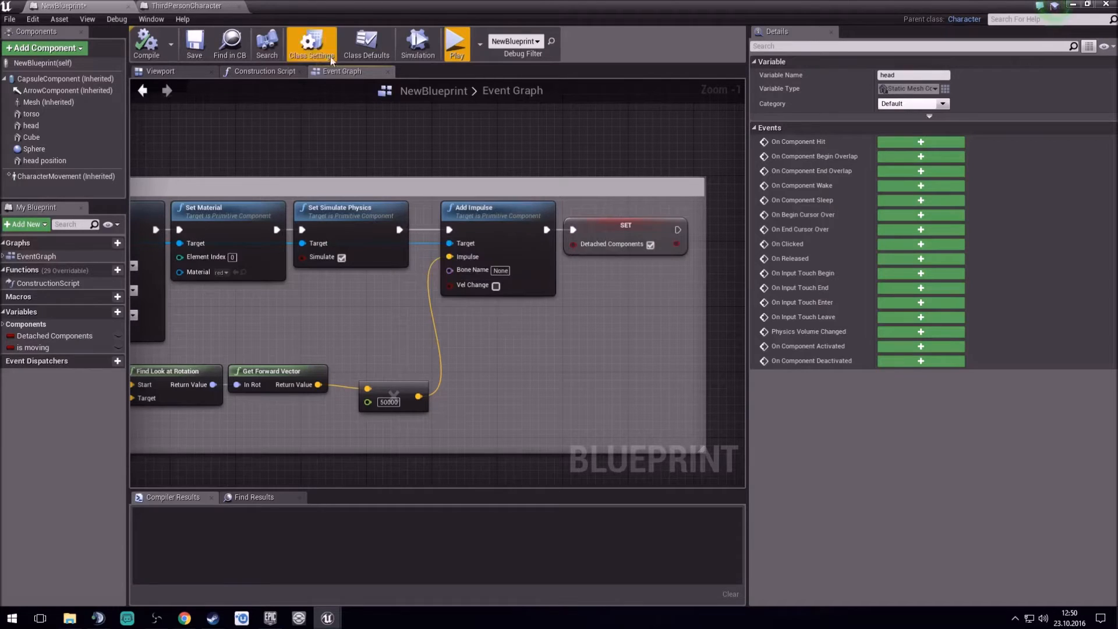
- Trace the impulse calculation from Get Player Character through the multiply node into Add Impulse
right_click_drag(491, 352, 553, 377)
left_click(423, 362)
right_click_drag(387, 393, 614, 378)
right_click_drag(473, 402, 502, 394)
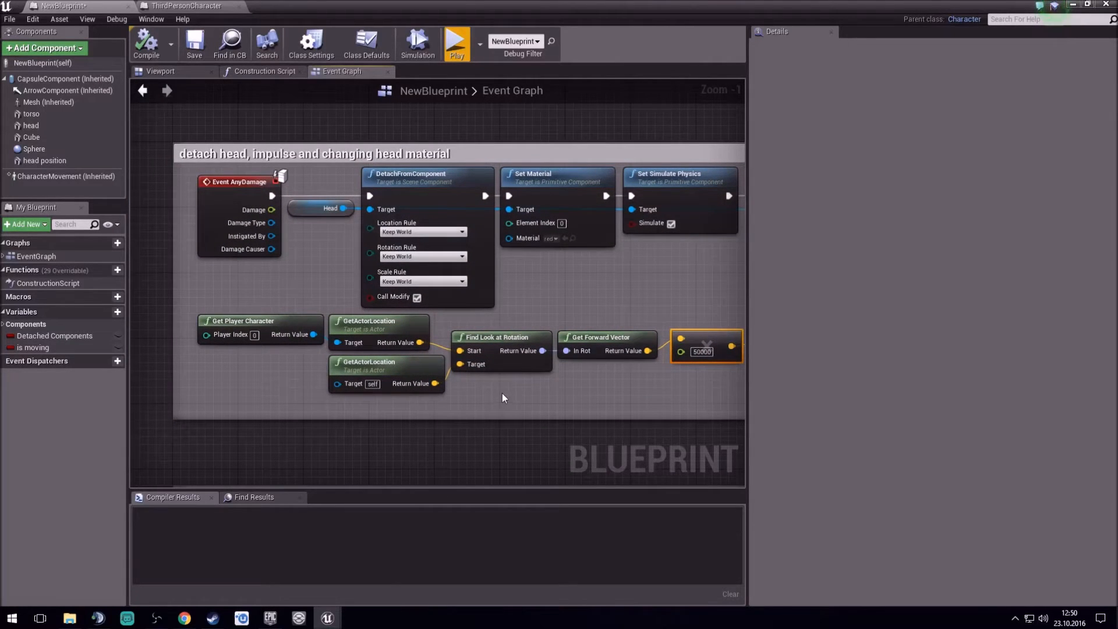
right_click_drag(600, 348, 407, 320)
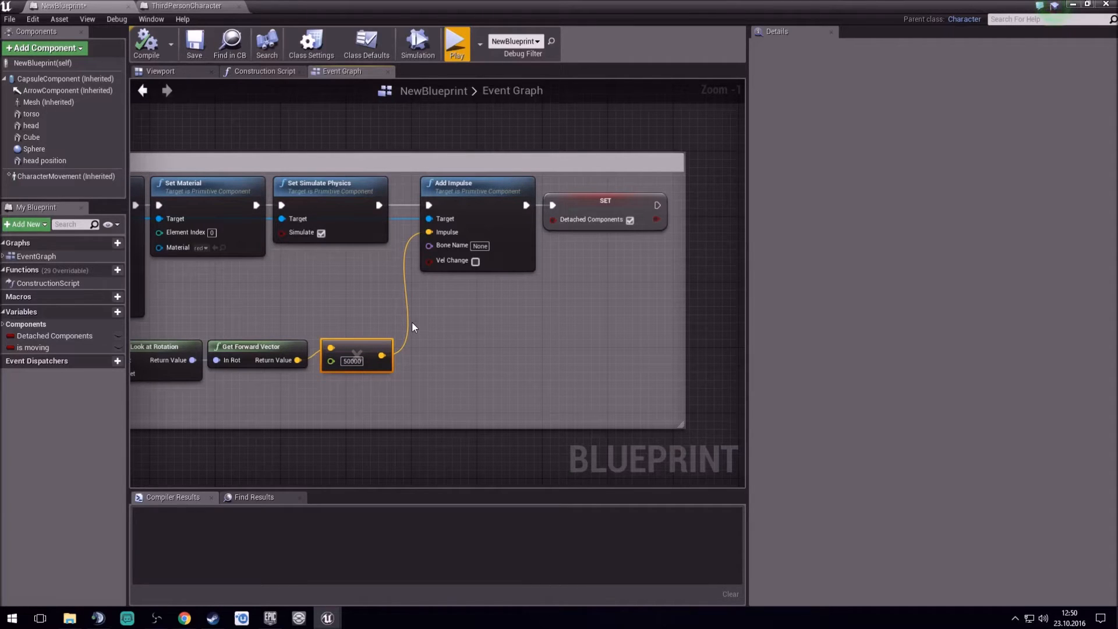
right_click_drag(536, 330, 605, 350)
right_click_drag(678, 249, 598, 251)
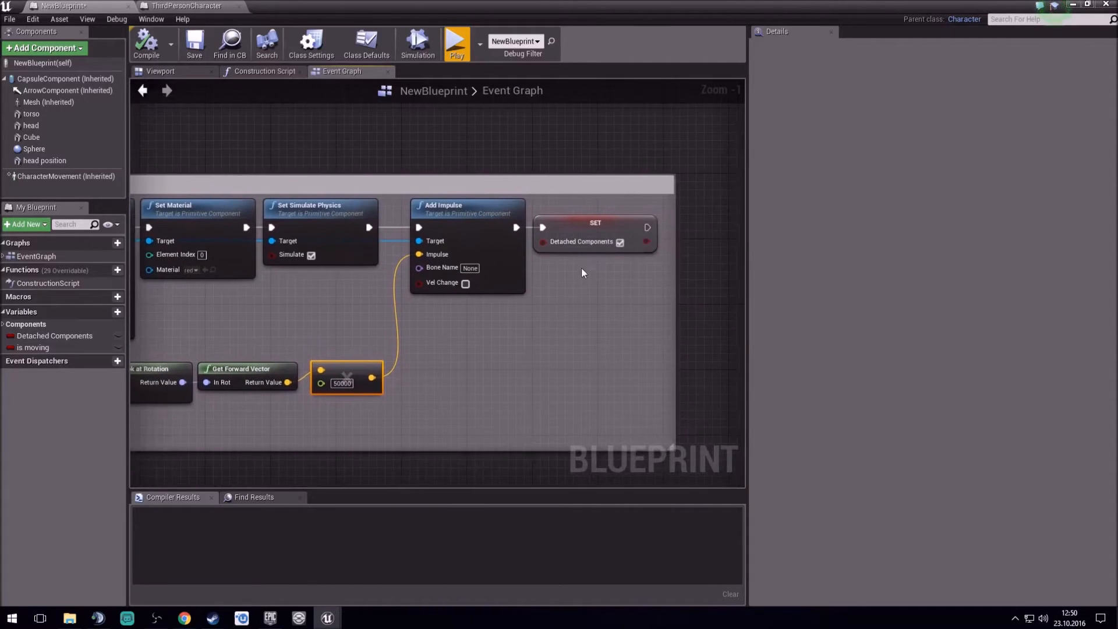
- Move the Detached Components getter node to just below the first Branch in the Event Tick chain
right_click_drag(389, 393, 717, 224)
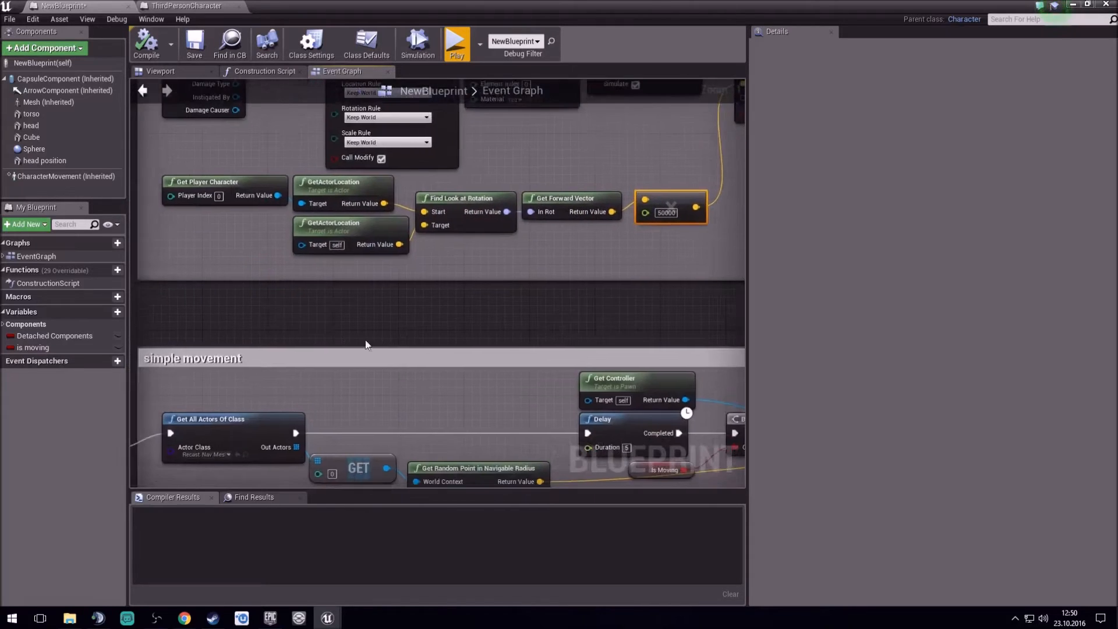
right_click_drag(365, 344, 701, 392)
scroll(701, 392, "down", 2)
right_click_drag(584, 483, 537, 249)
right_click_drag(389, 299, 485, 220)
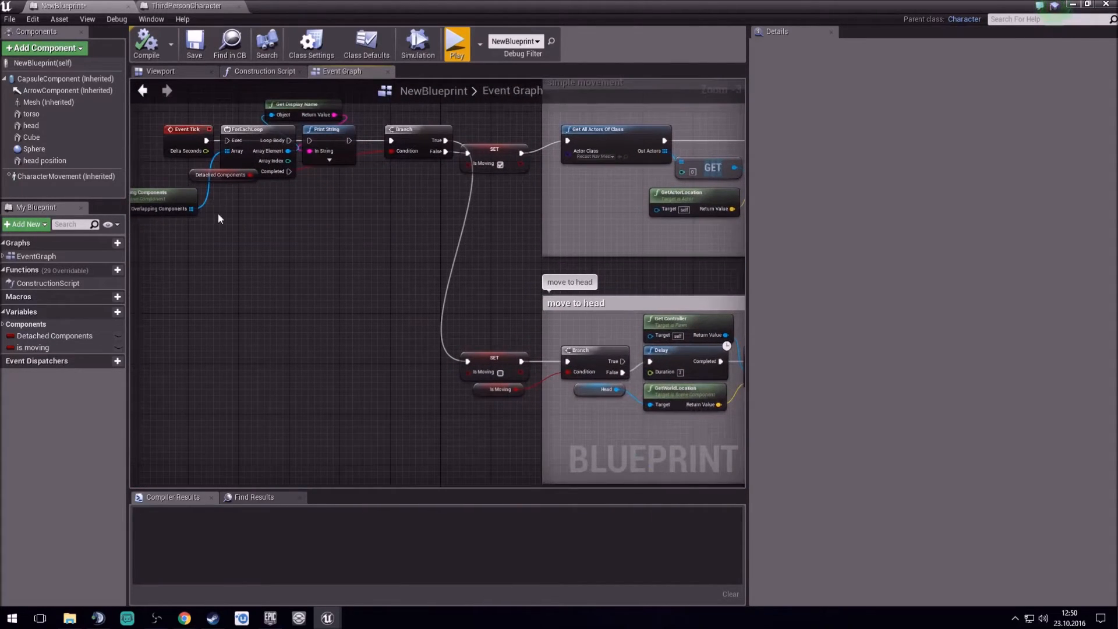
right_click_drag(502, 298, 473, 338)
left_click_drag(164, 224, 296, 252)
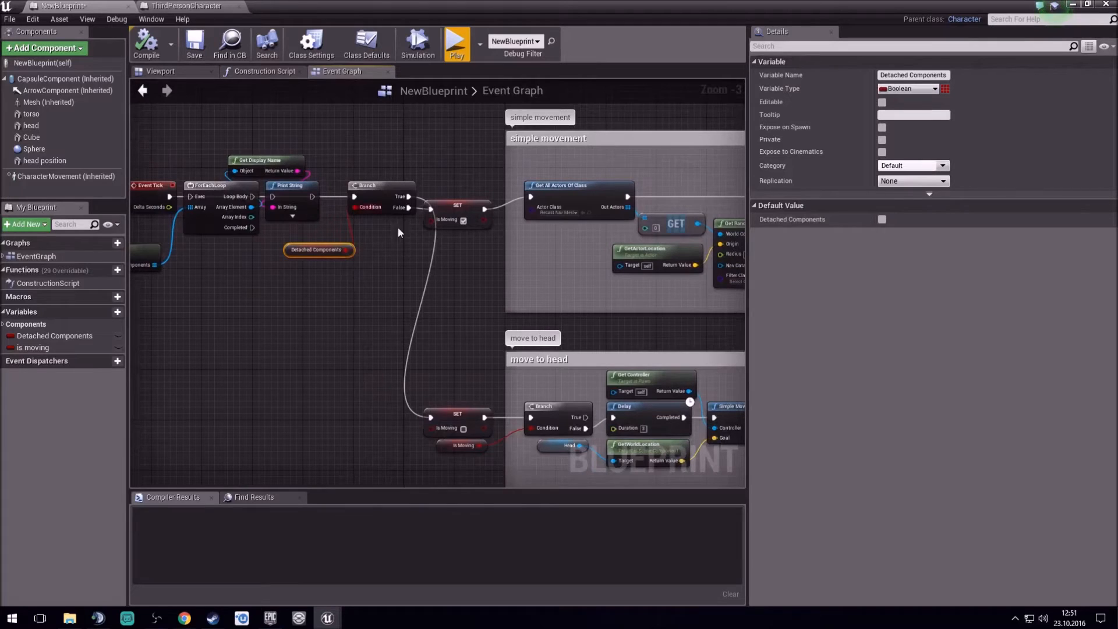
- Follow both Branch outputs into the simple movement and move to head sections and examine the nodes up to the Pickup call
right_click_drag(433, 228, 395, 217)
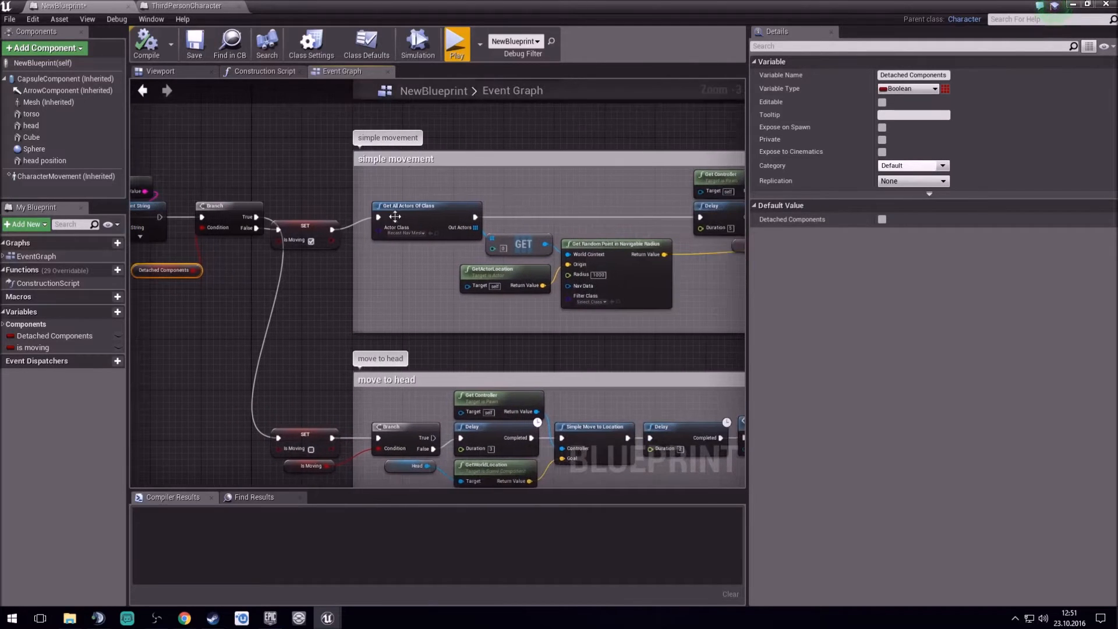
right_click_drag(402, 331, 474, 150)
right_click_drag(384, 212, 300, 242)
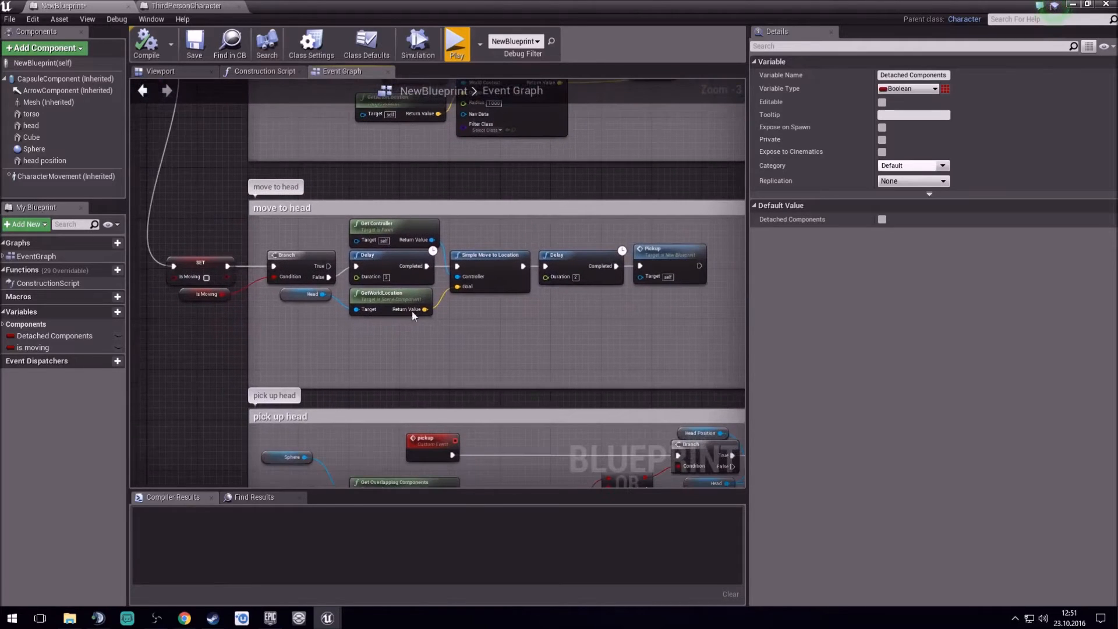
right_click_drag(343, 302, 252, 285)
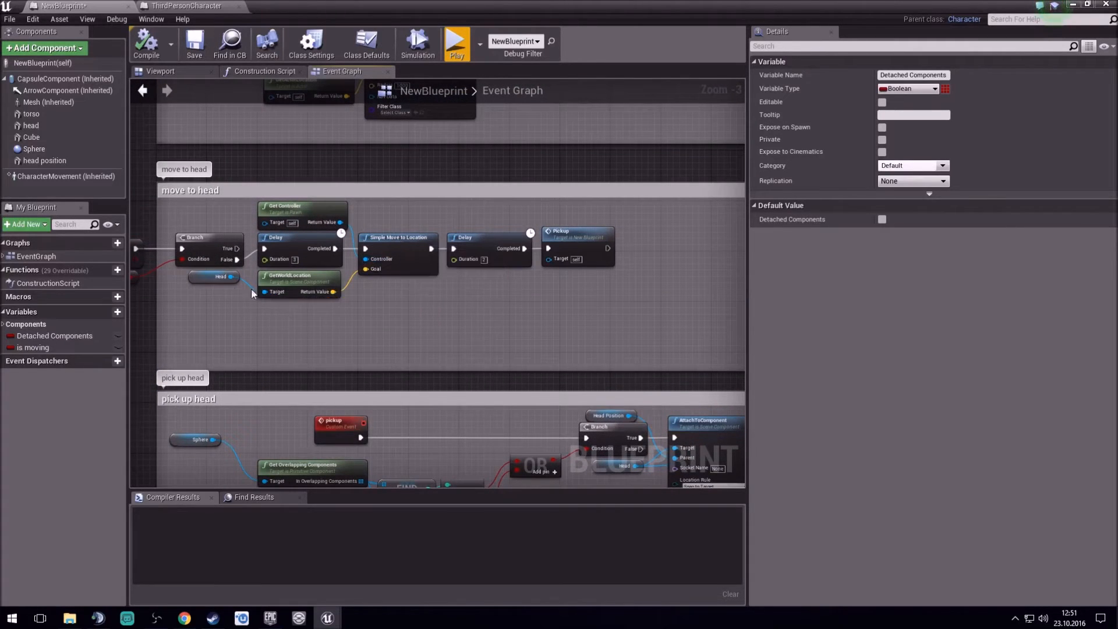
- Jump from the Pickup call to its custom event and examine the overlap check in the pick up head section
double_click(563, 231)
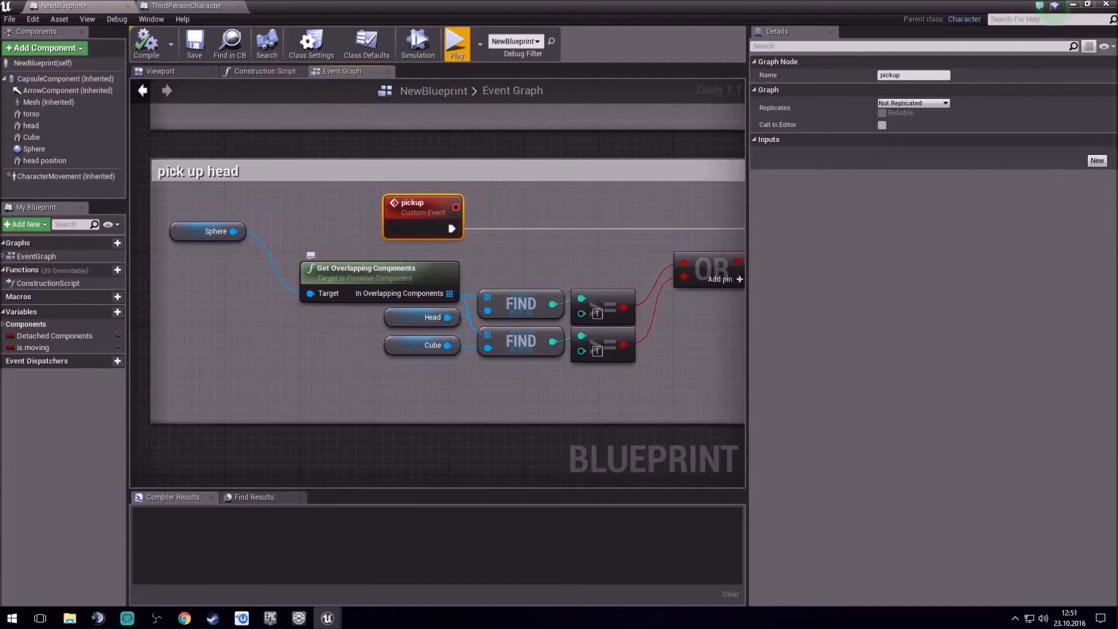
right_click_drag(384, 263, 281, 279)
right_click_drag(211, 266, 276, 244)
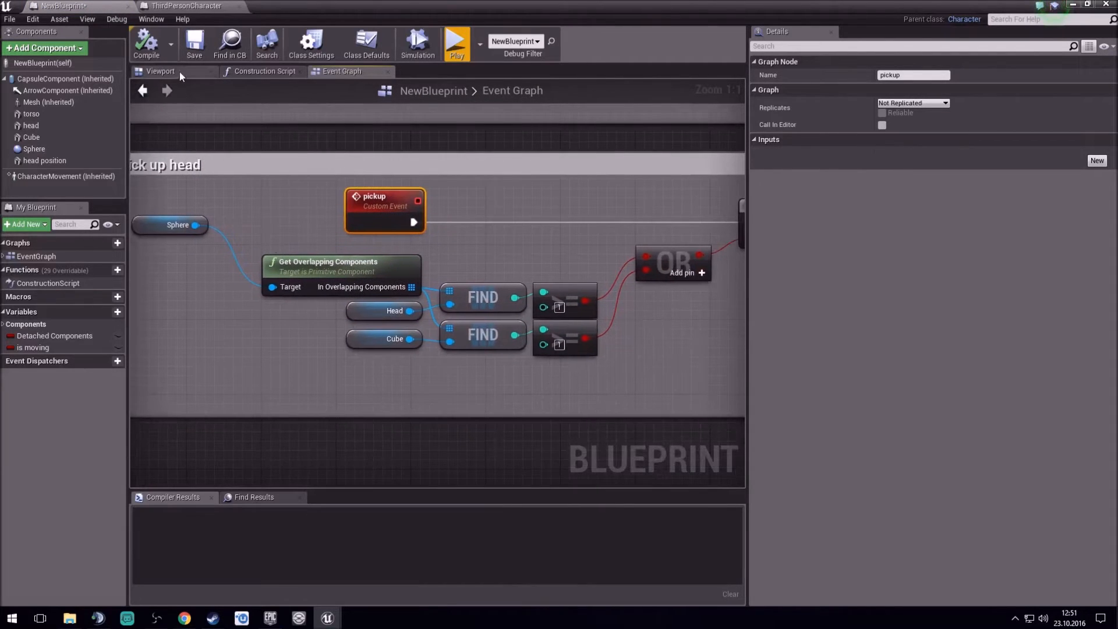
- Select the Sphere collision component in the 3D preview to inspect it, and return to the event graph
left_click(160, 71)
left_click(444, 137)
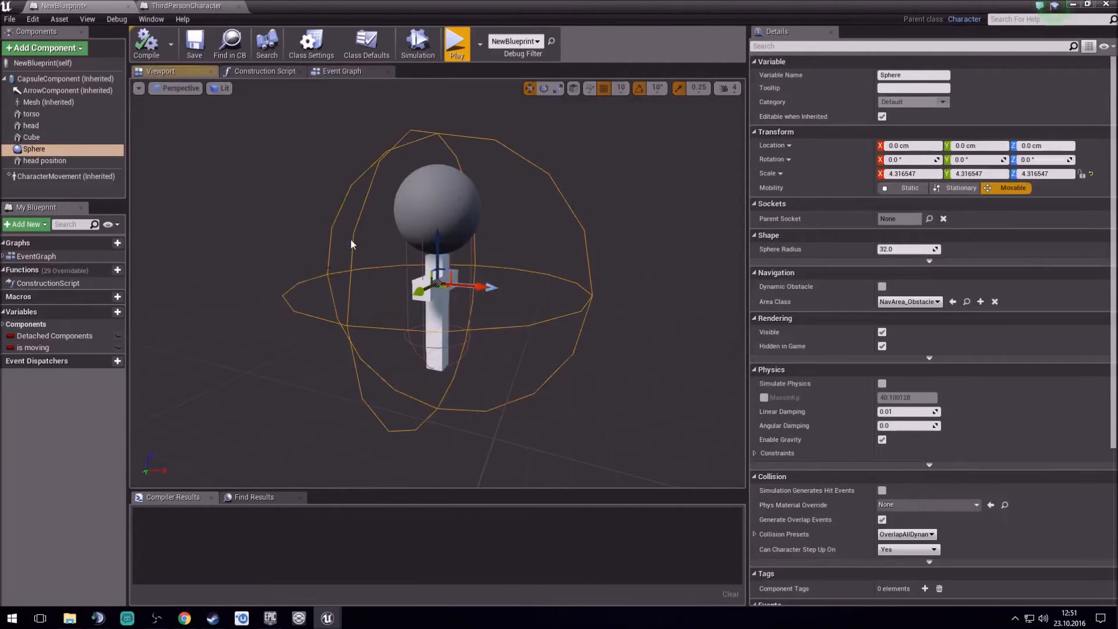
left_click(359, 73)
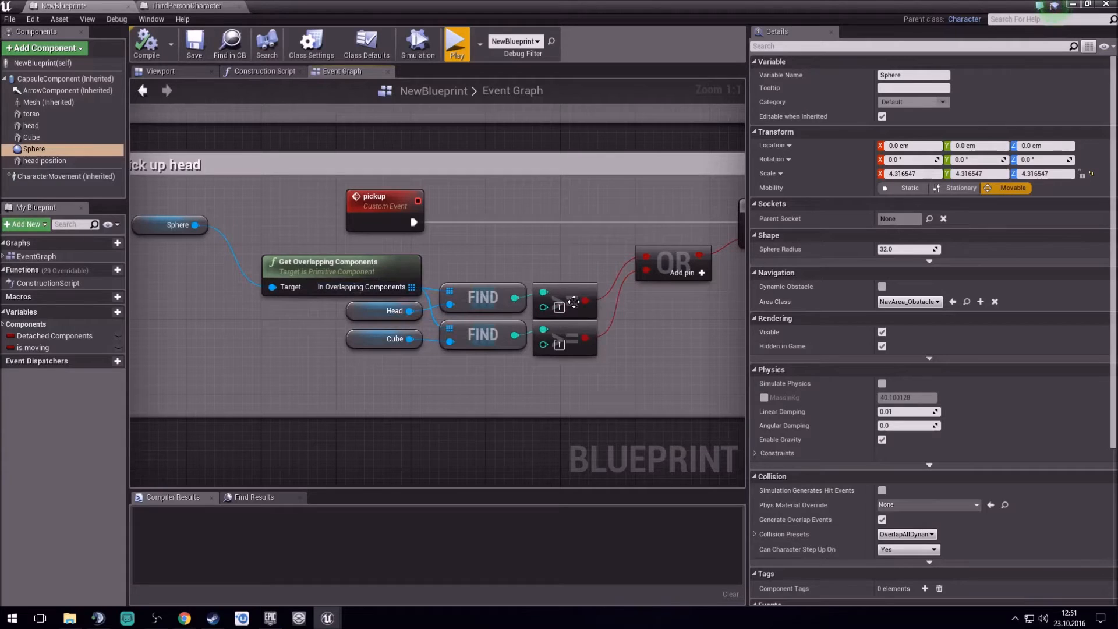
- Examine the Find comparisons, the OR and Branch nodes and the AttachToComponent node in the pick up head section
right_click_drag(648, 337, 572, 347)
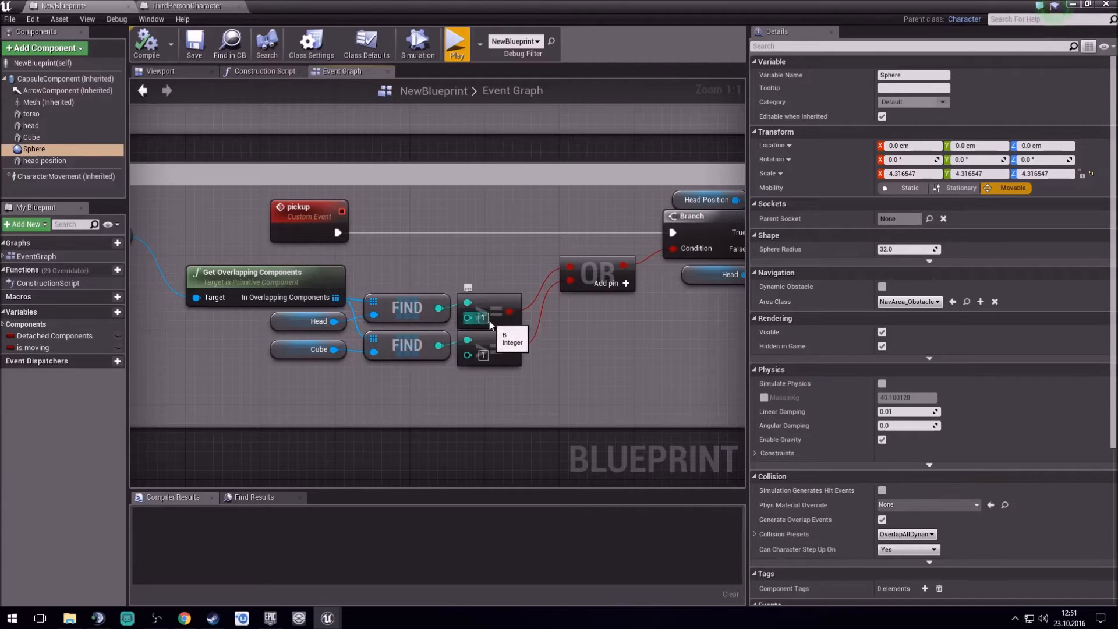
right_click_drag(490, 325, 516, 372)
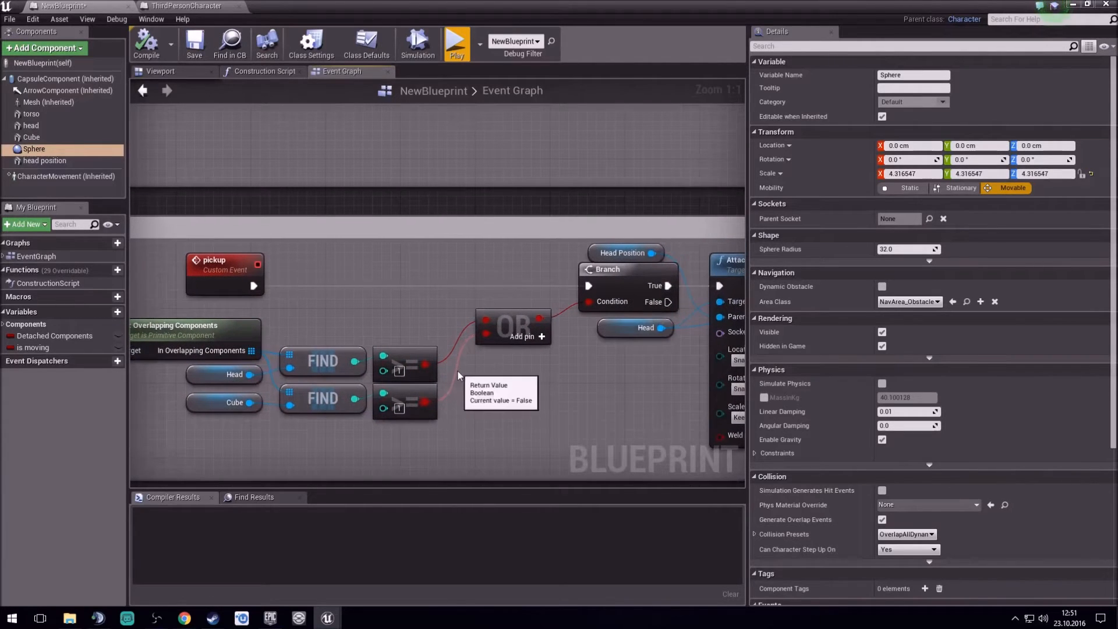
right_click_drag(499, 358, 605, 356)
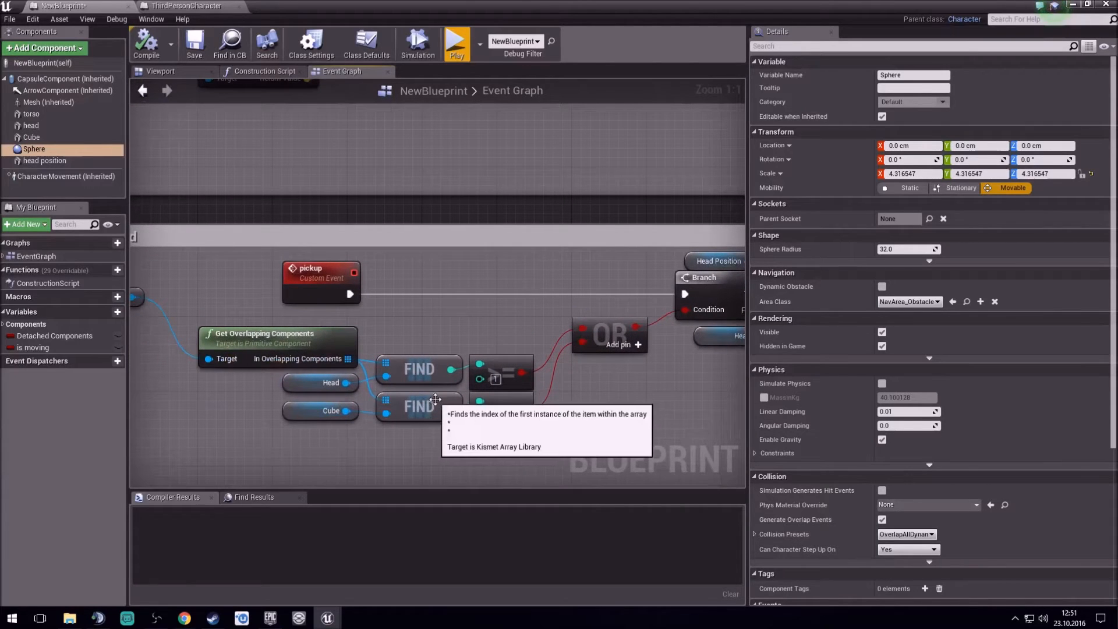
mouse_move(438, 395)
right_mouse_down()
mouse_move(408, 402)
mouse_move(462, 412)
mouse_move(424, 407)
right_mouse_up()
right_click_drag(407, 353, 439, 353)
right_click_drag(405, 409, 301, 375)
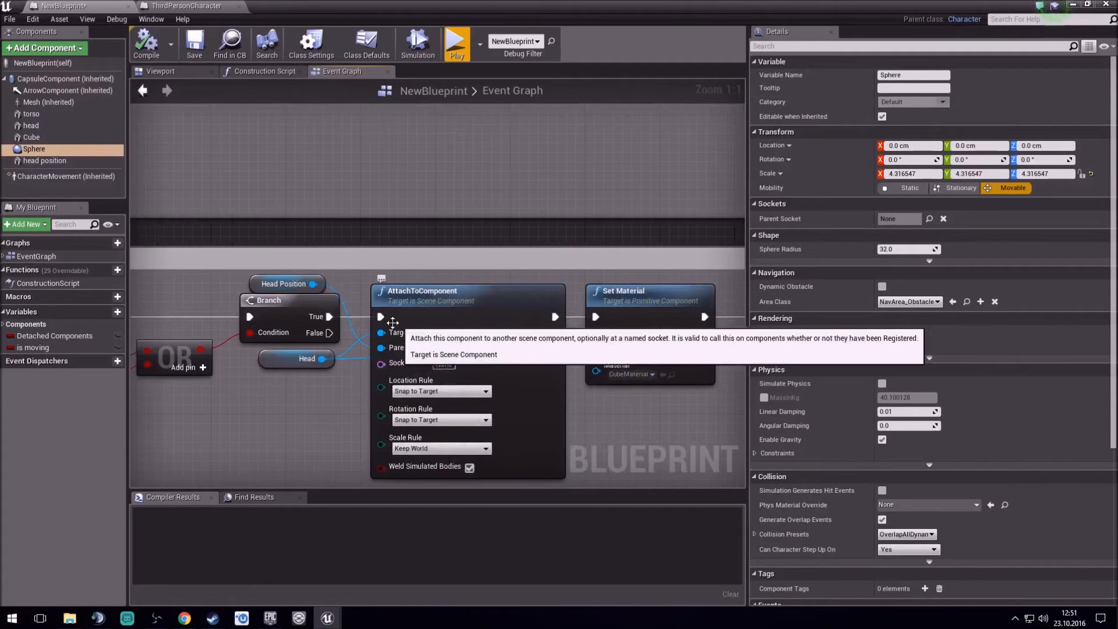
right_click_drag(337, 375, 429, 370)
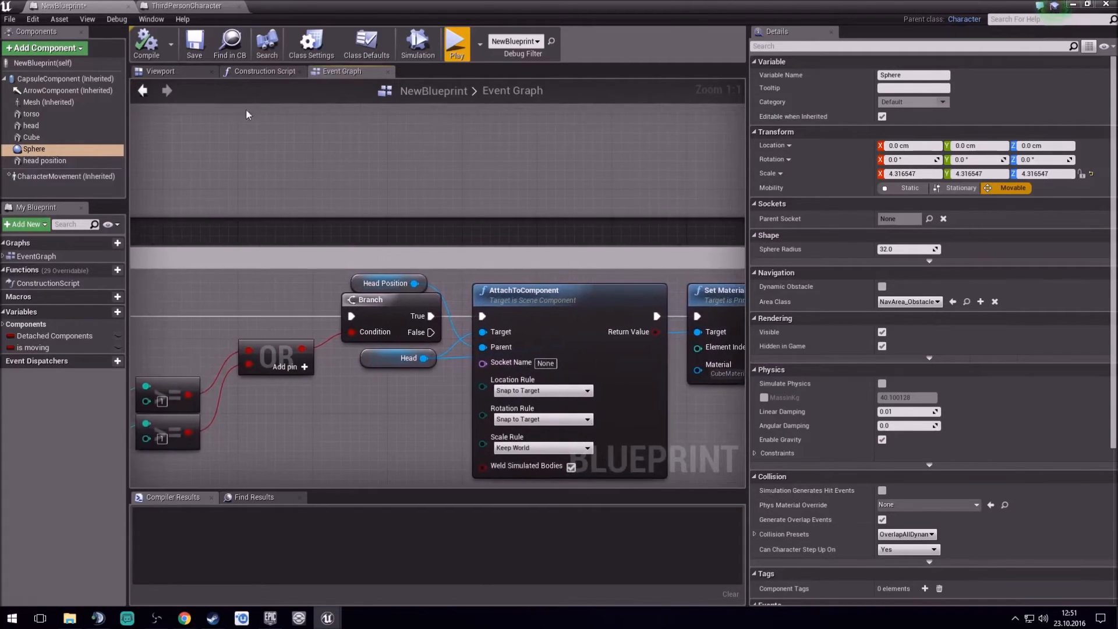
- Select the head position component in the 3D preview to inspect it, and return to the event graph
left_click(159, 71)
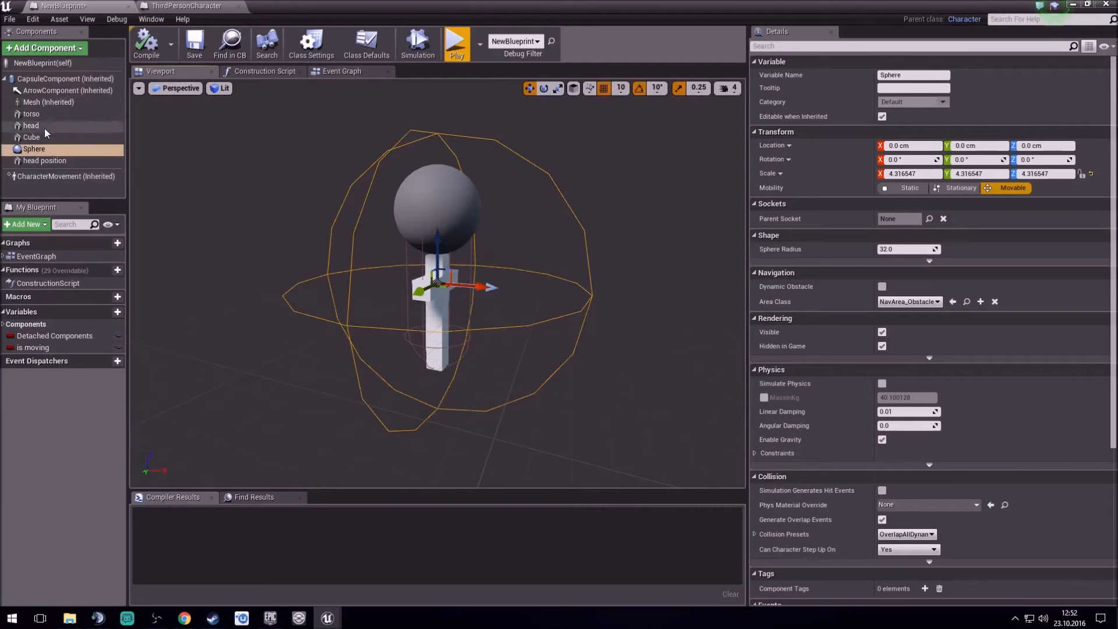
left_click(44, 161)
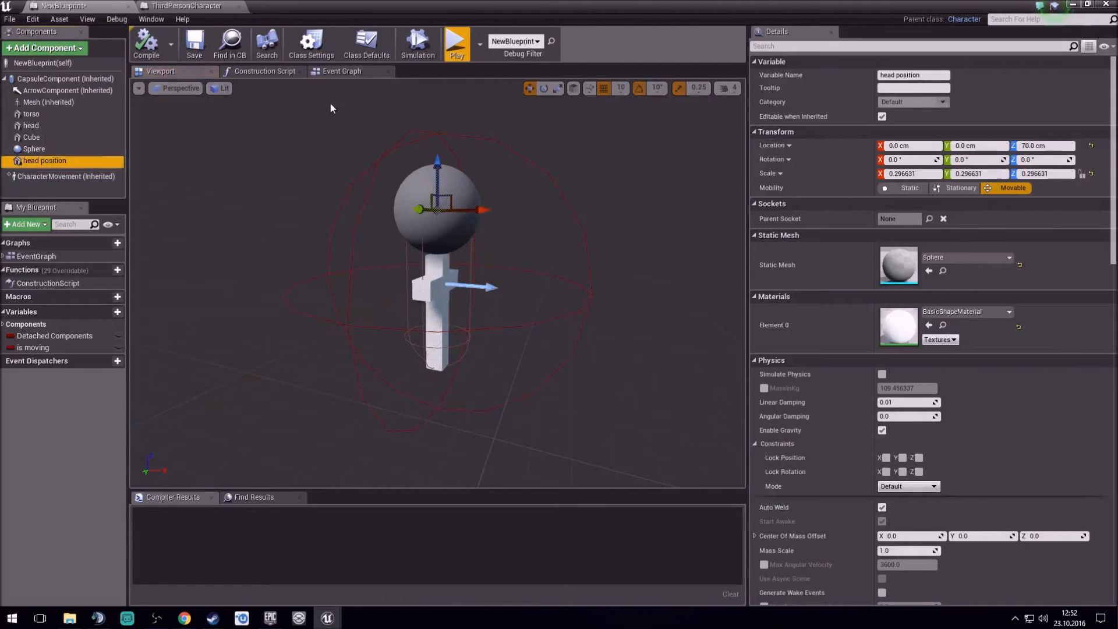
left_click(348, 71)
- Examine the Set Material node and the SET Detached Components node at the end of the pick up head section
right_click_drag(551, 363, 439, 201)
right_click_drag(586, 311, 431, 393)
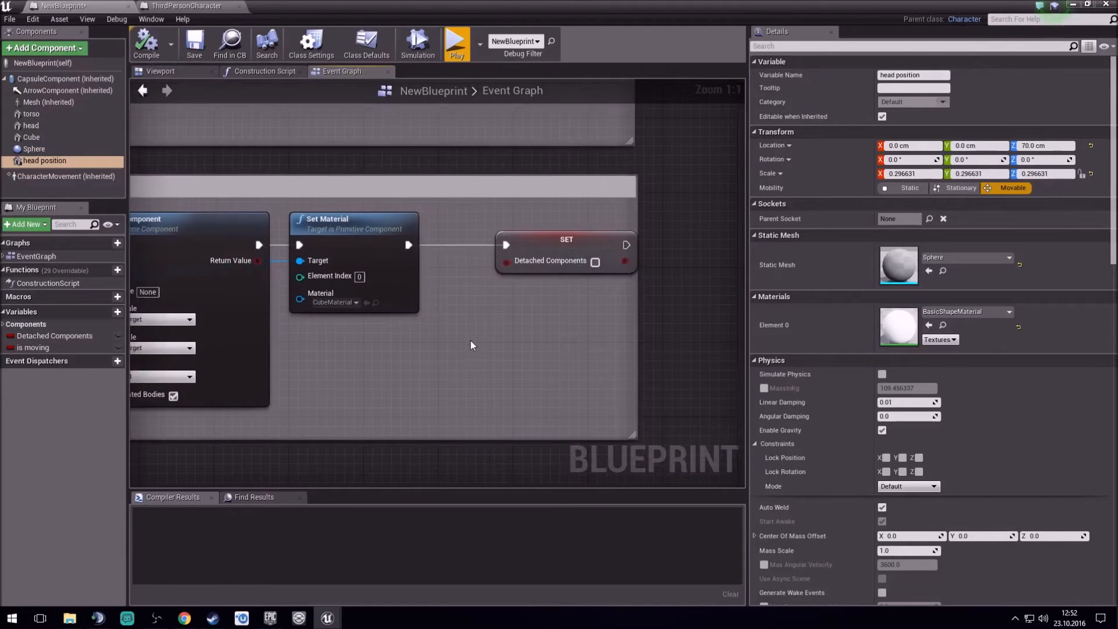
right_click_drag(472, 333, 306, 389)
left_click(402, 287)
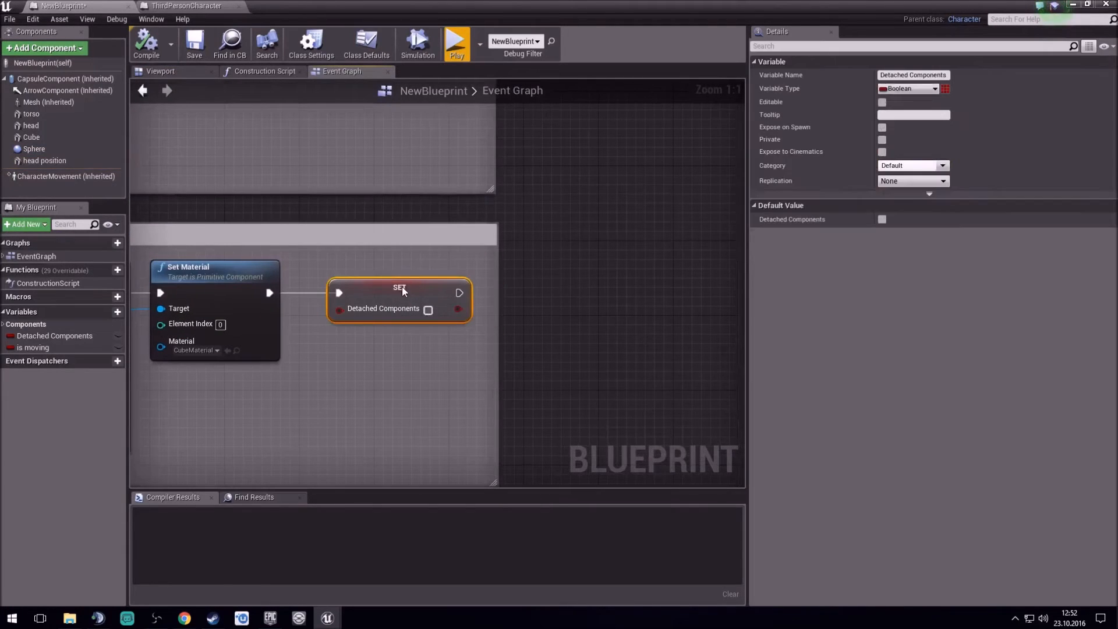
right_click_drag(464, 355, 559, 353)
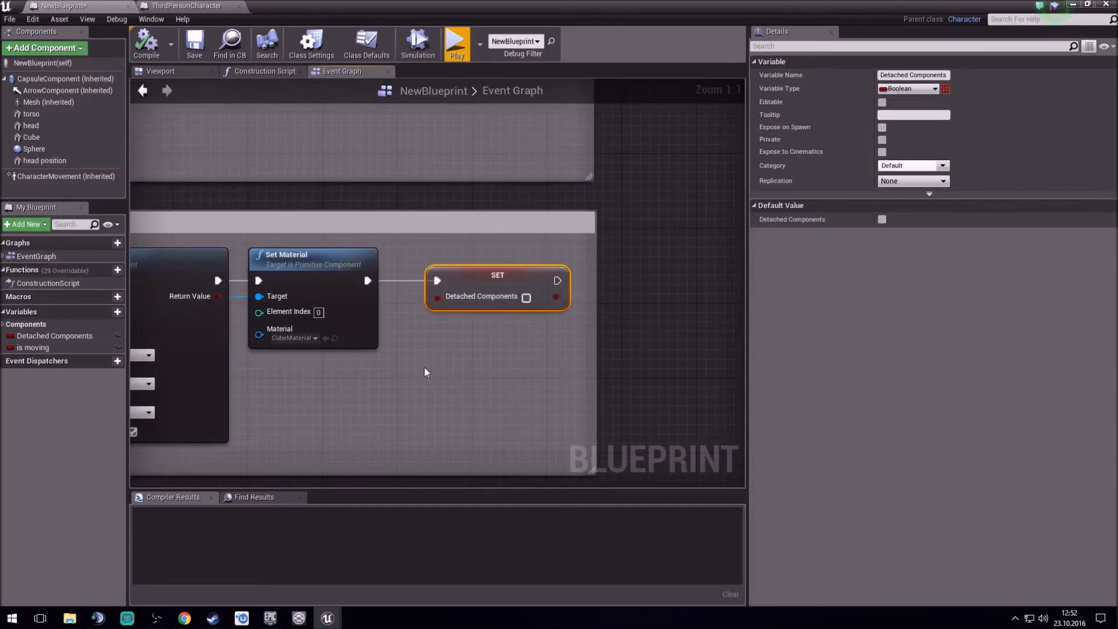
right_click_drag(387, 368, 433, 363)
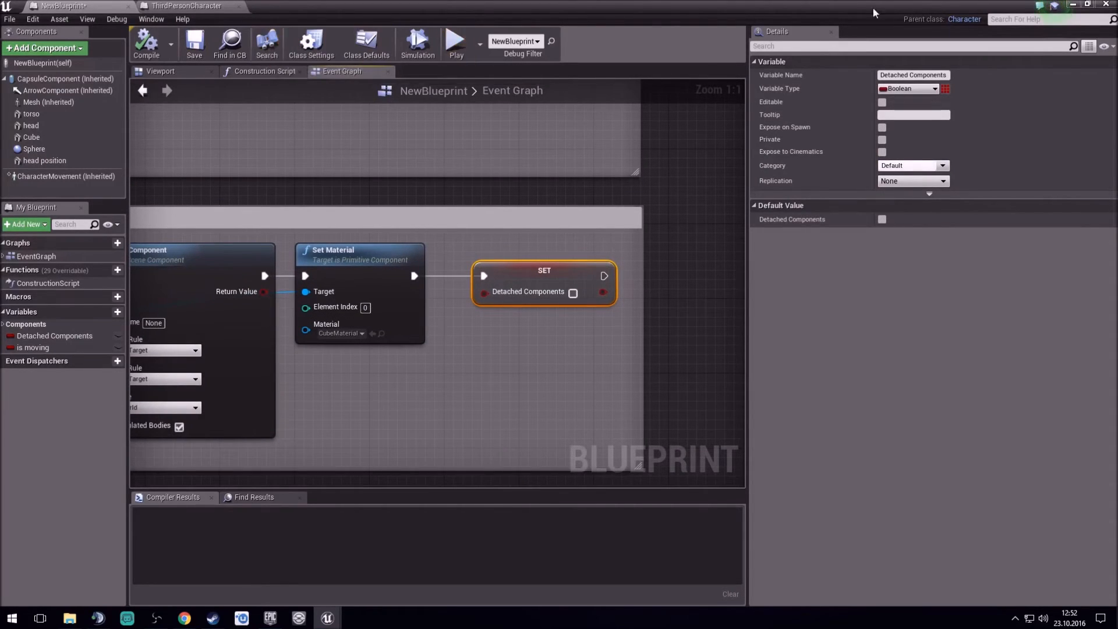
- Minimize the blueprint editor to reach the level viewport and start playing the level
left_click(1072, 5)
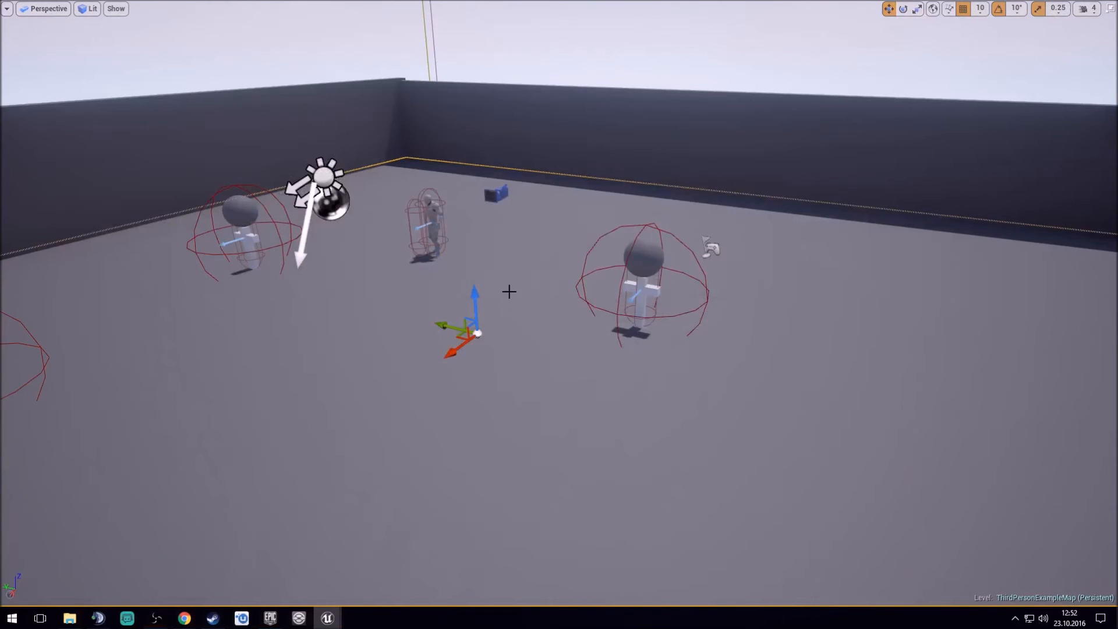
right_click_drag(490, 293, 478, 300)
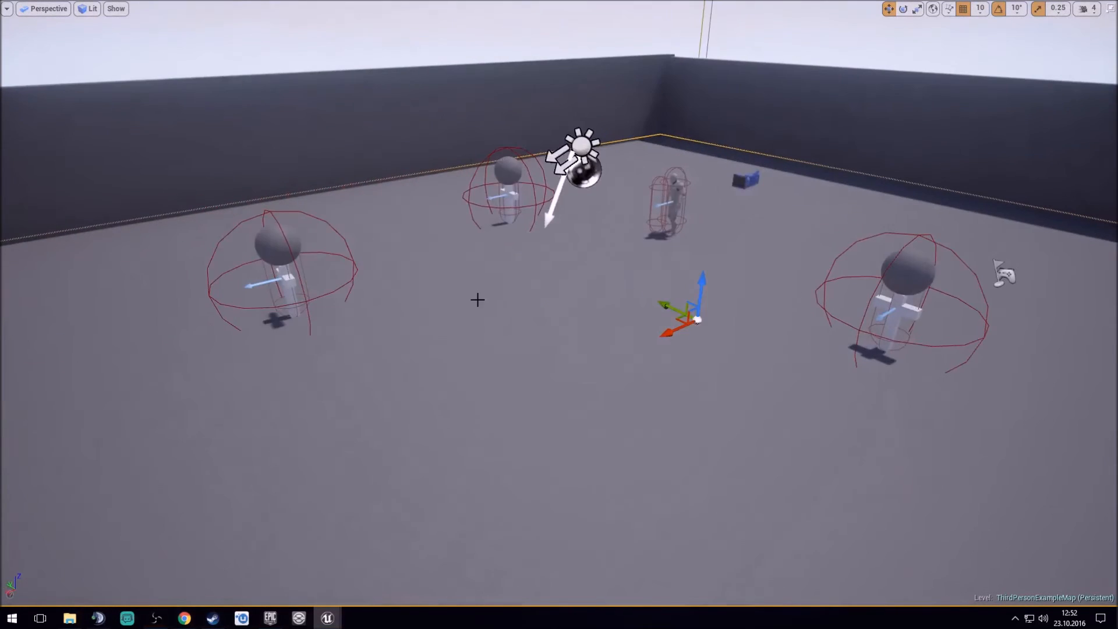
key("alt+p")
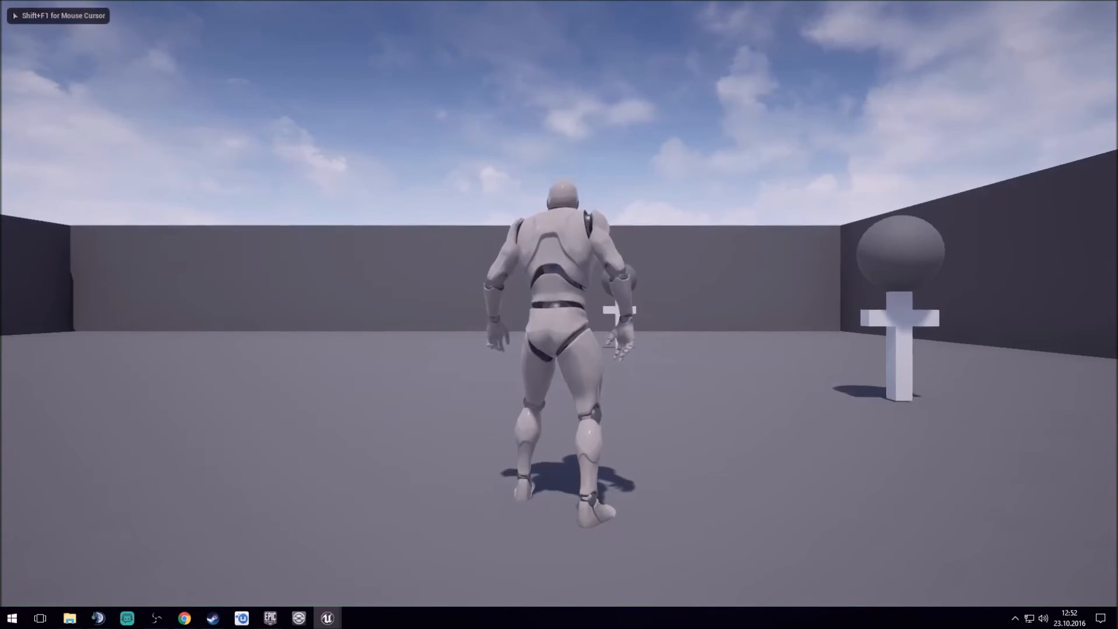
- Run the character around the arena to observe the wandering figures from several directions
key("s")
key("d")
key("s")
key("w")
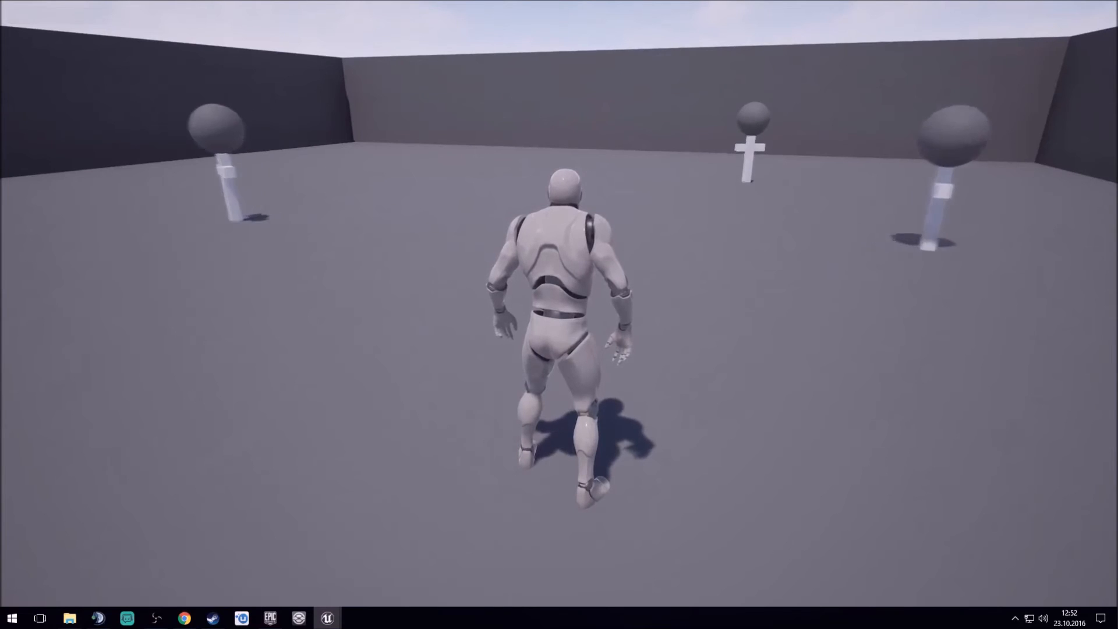
key("d")
key("w")
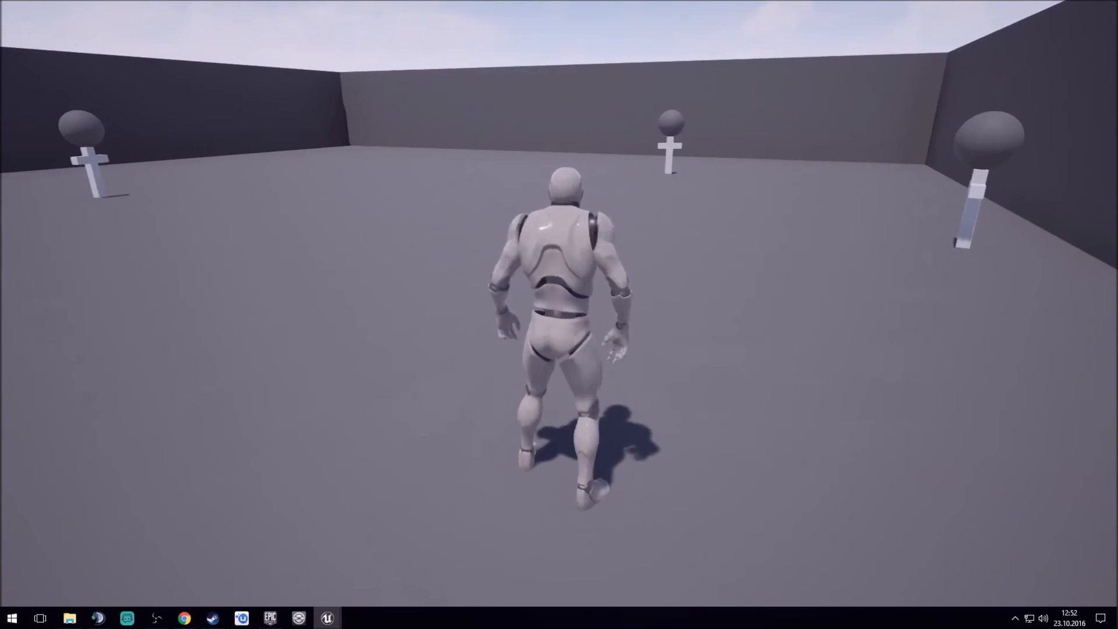
key("a")
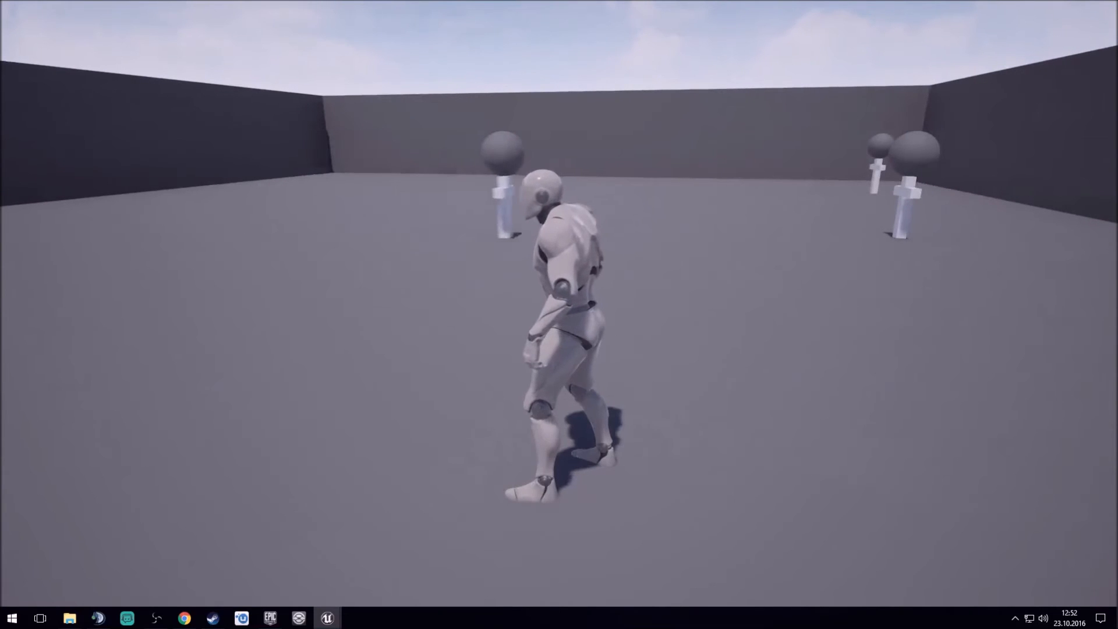
- Run up to the nearest figure to knock its head off and watch how it retrieves the head
key("w")
key("d")
key("w")
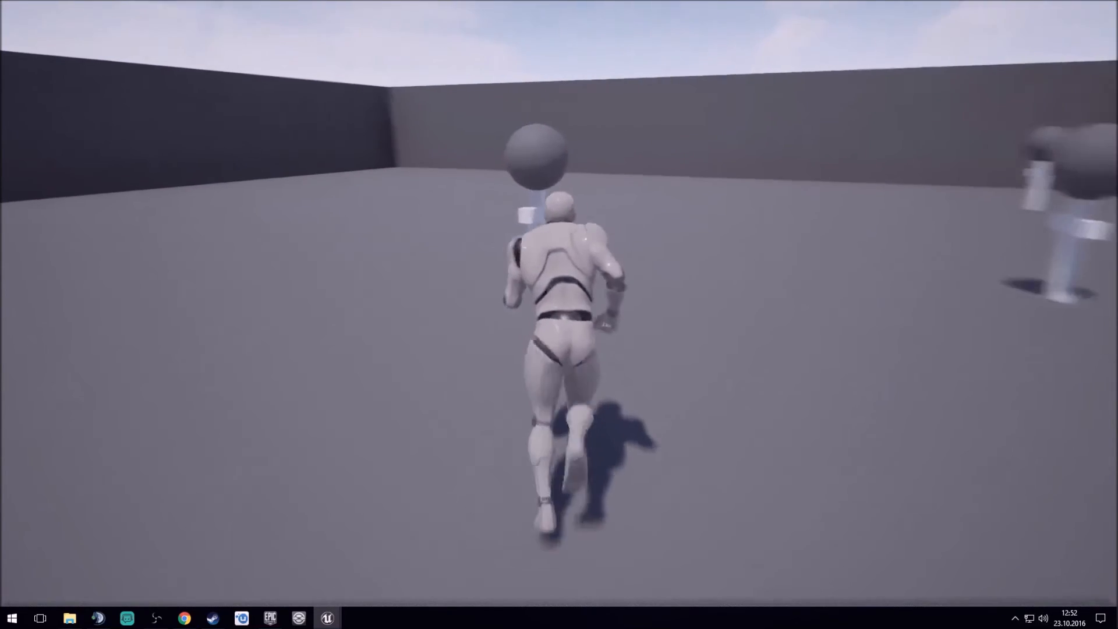
key("a")
key("s")
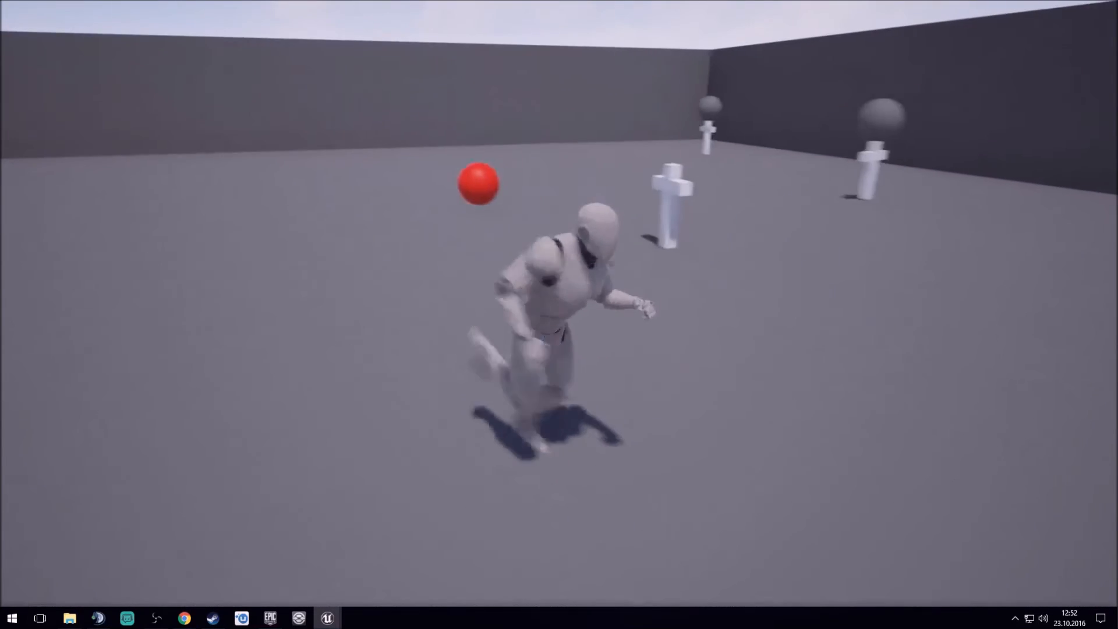
key("d")
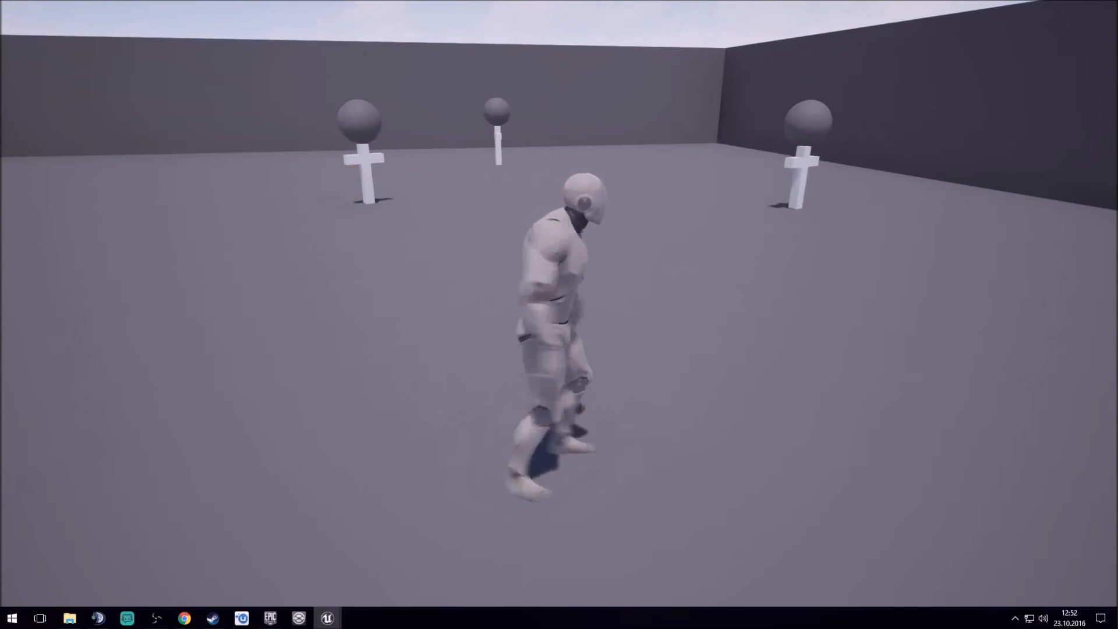
- Chase the figures beside the arena wall to test knocking a head off
key("w")
key("d")
key("a")
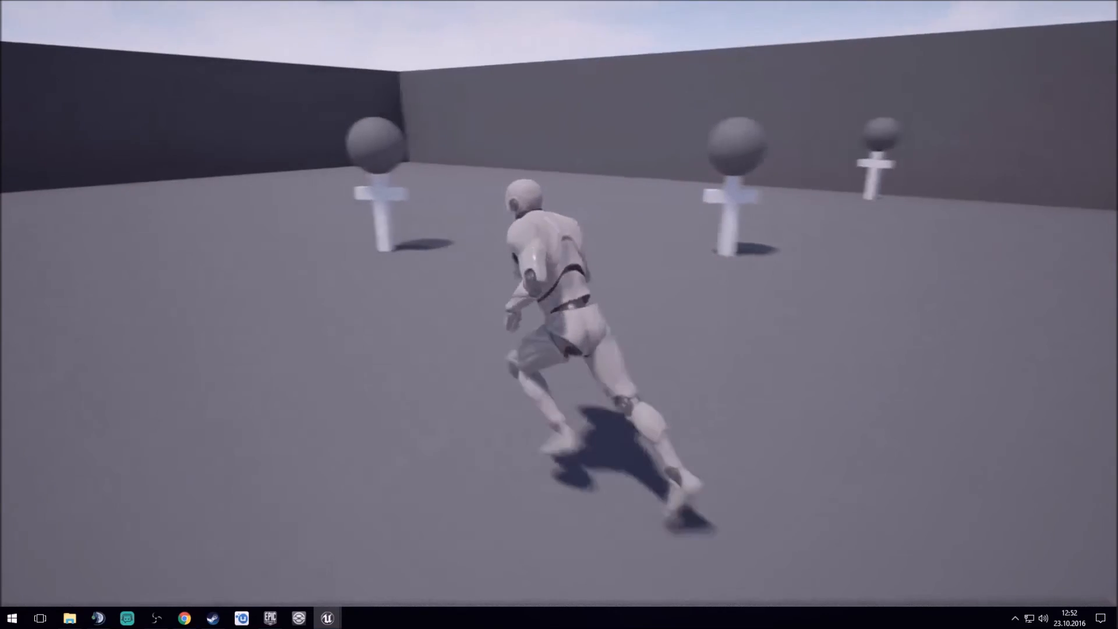
key("w")
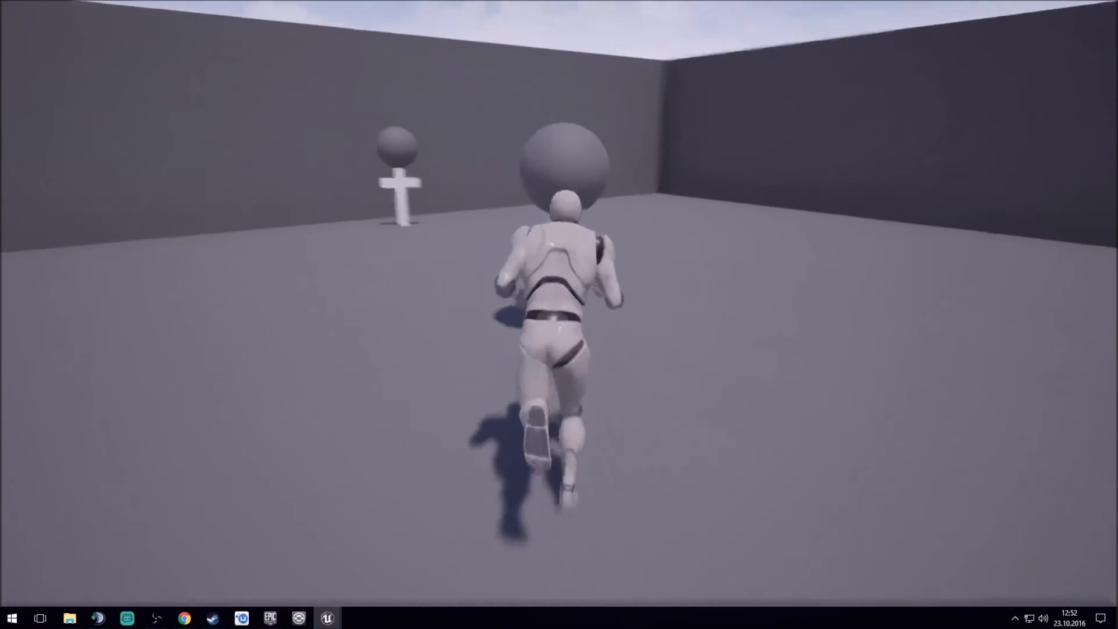
key("a")
key("w")
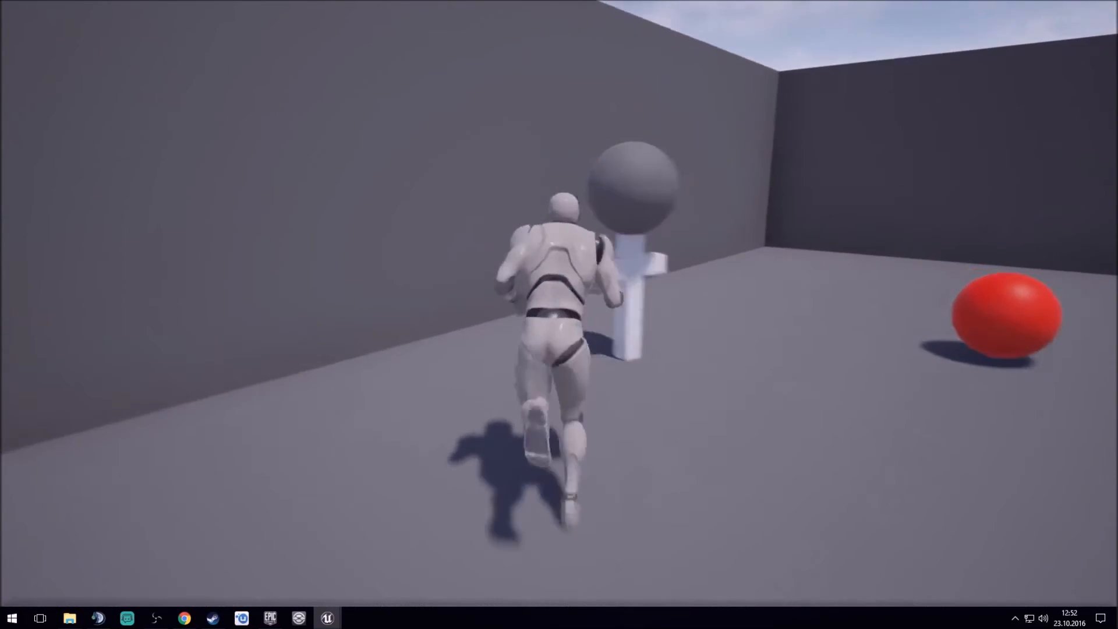
- Move away from the struck figures and observe how they search for their detached heads
key("s")
key("d")
key("w")
key("d")
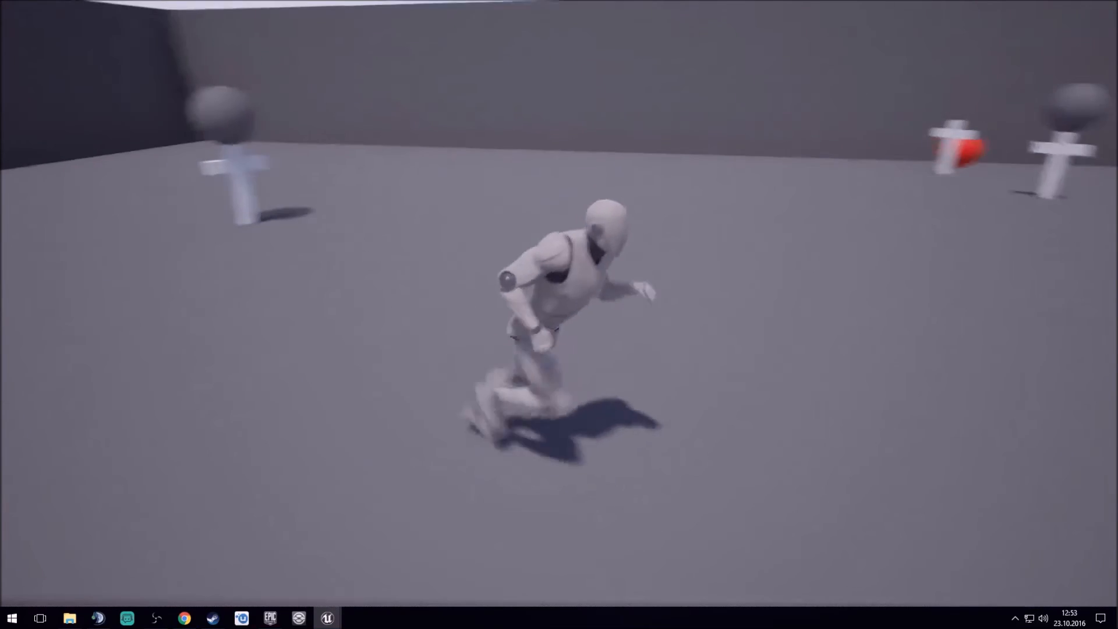
key("a")
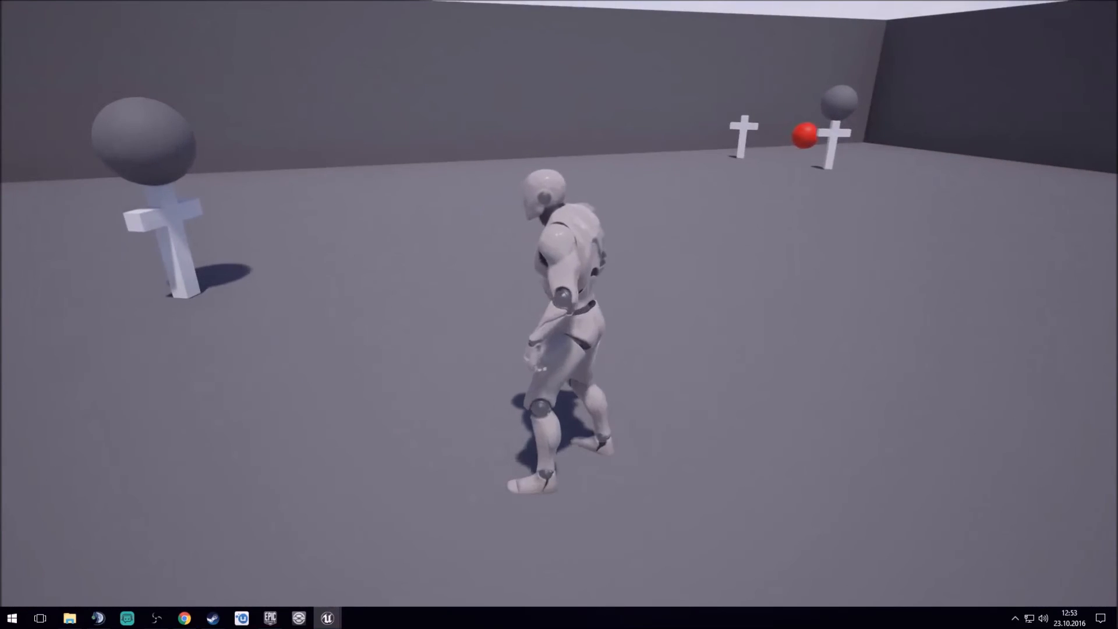
key("d")
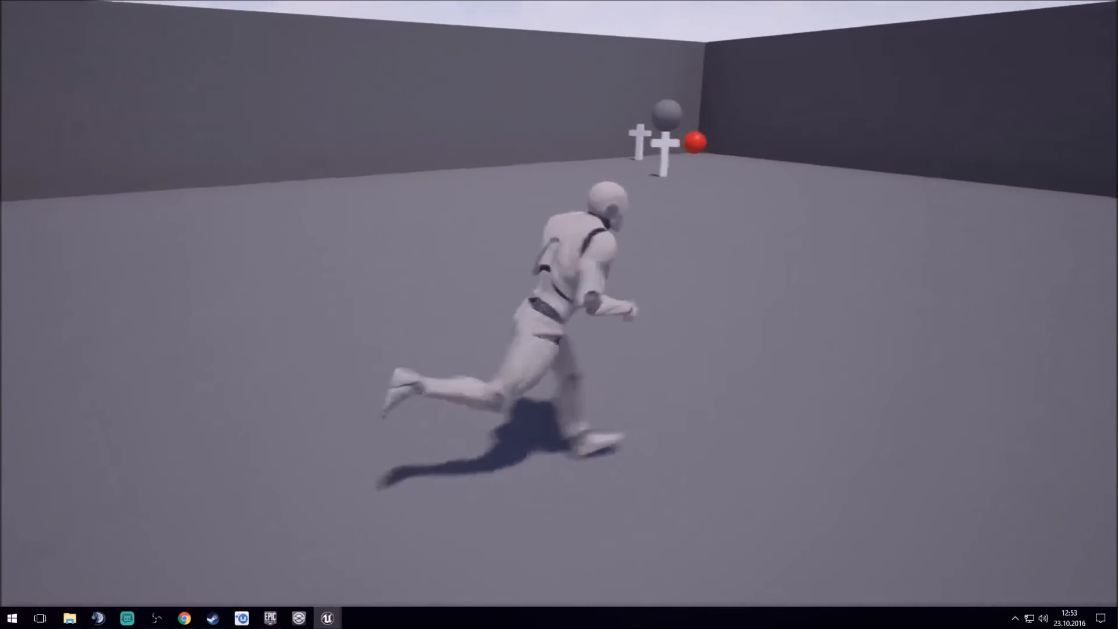
key("d")
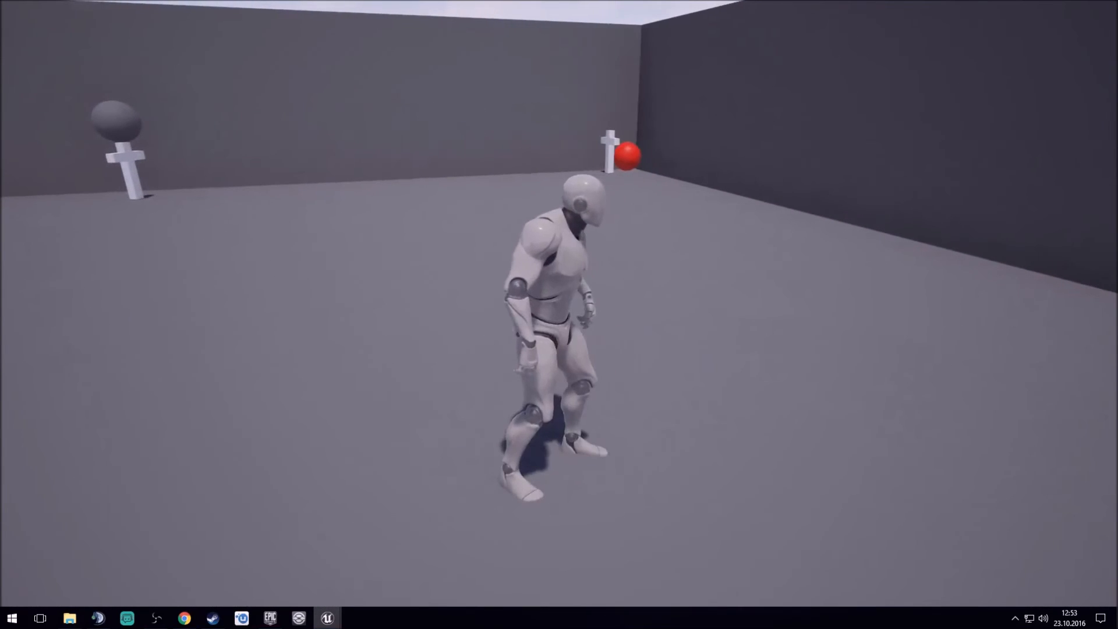
- Knock the head off the figure near the wall and run on towards the next one
key("w")
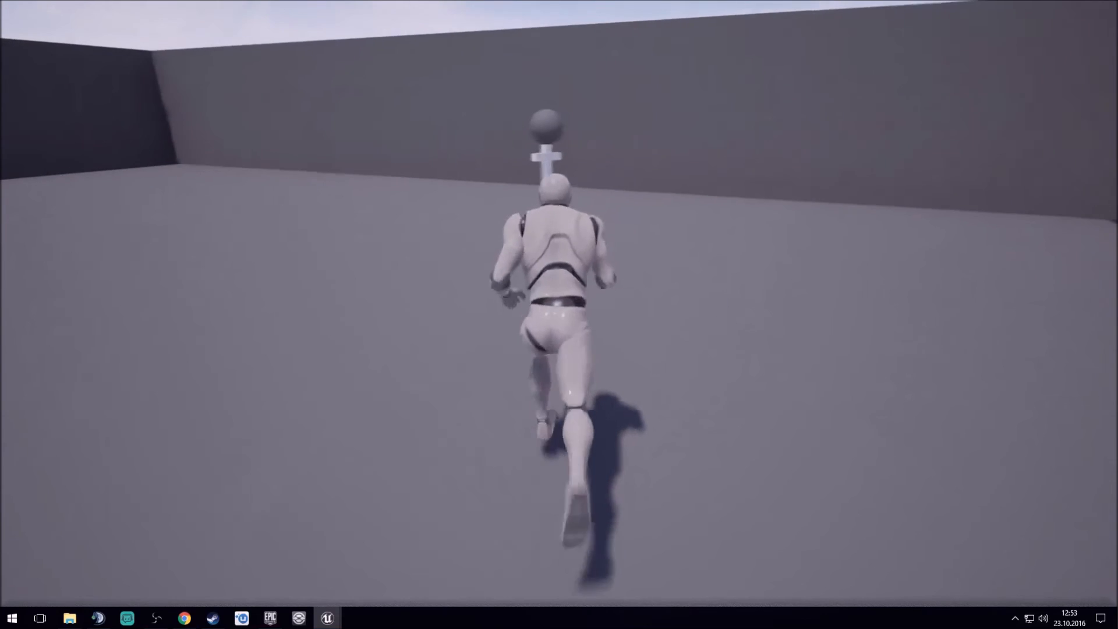
key("d")
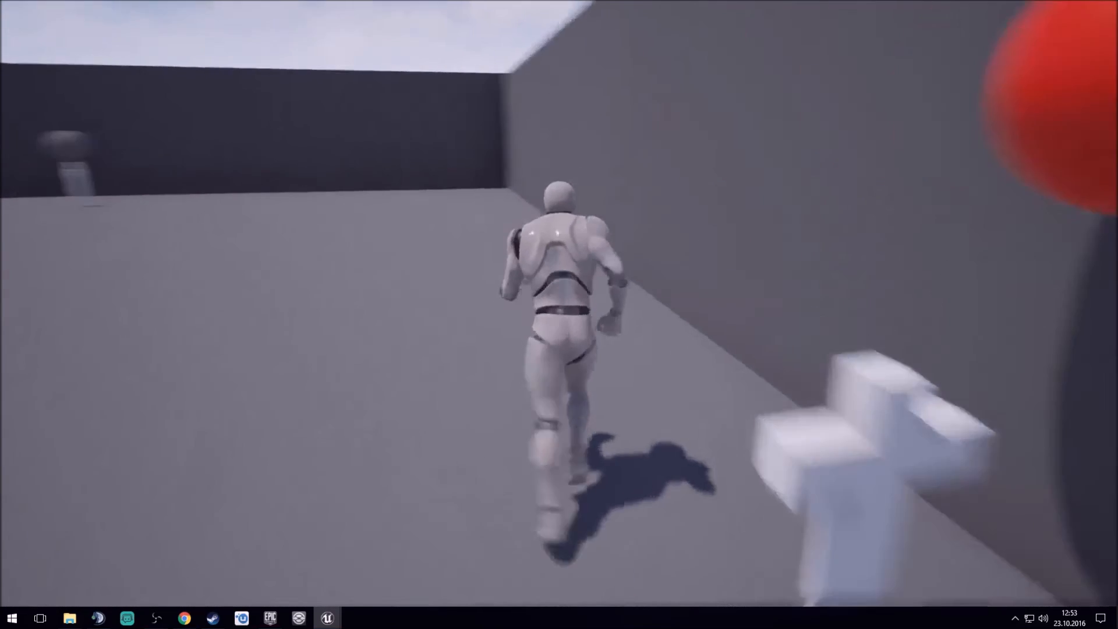
key("d")
key("a")
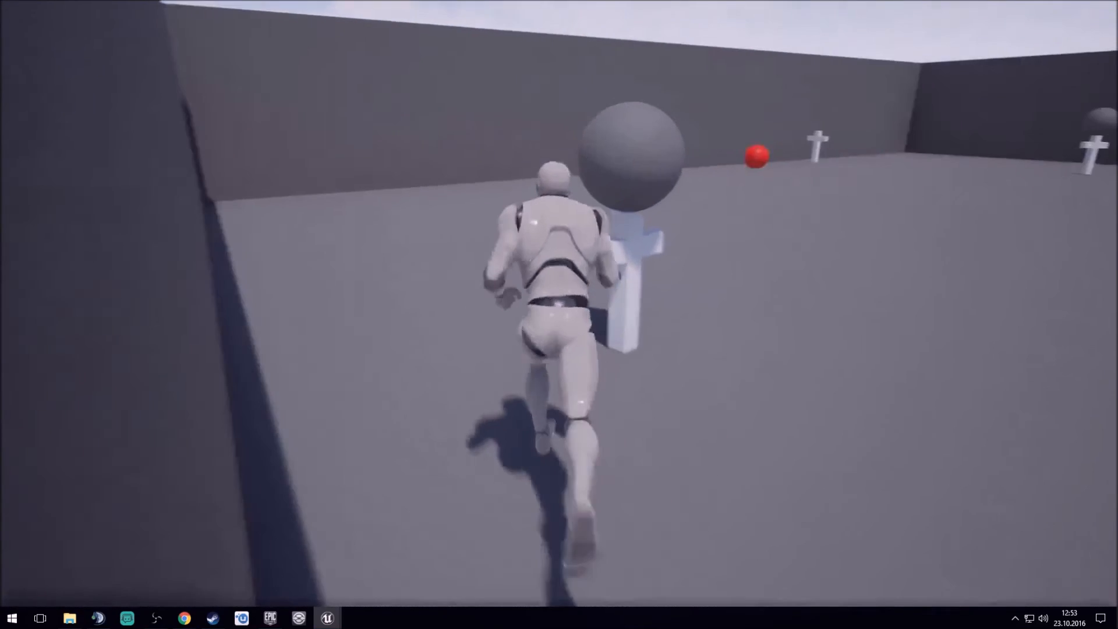
key("d")
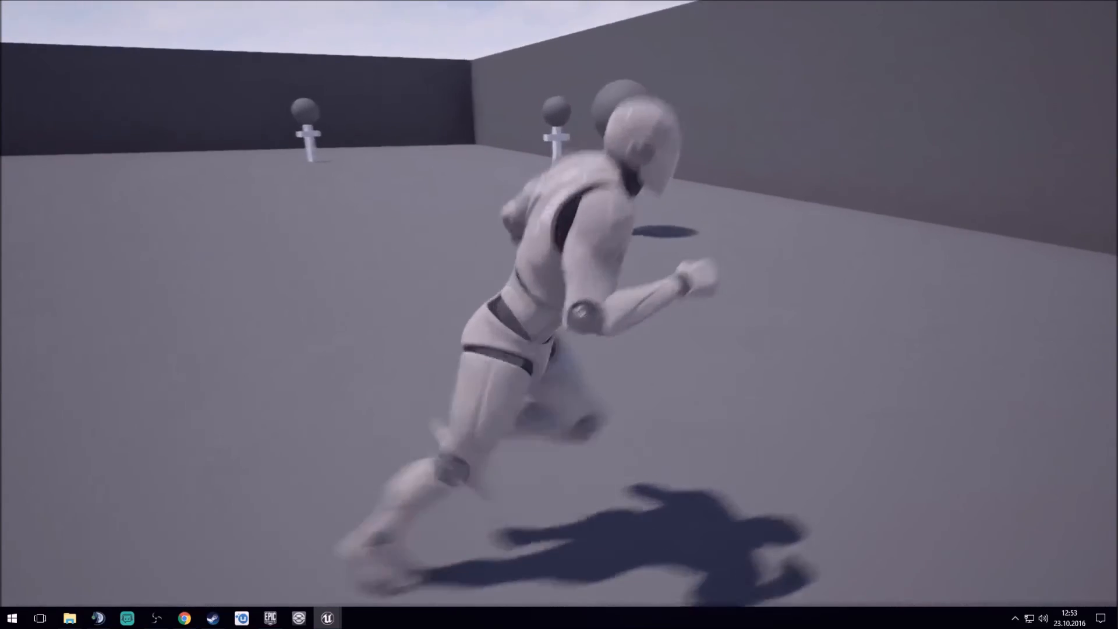
- Knock the heads off two neighbouring figures in quick succession and turn to watch them recover
key("w")
key("a")
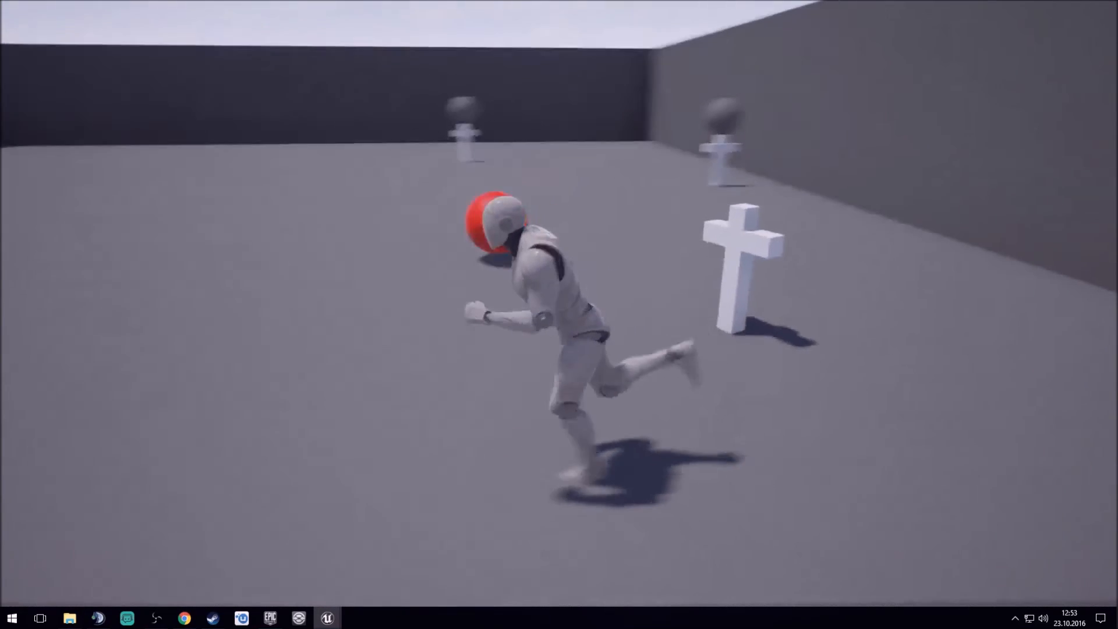
key("d")
key("w")
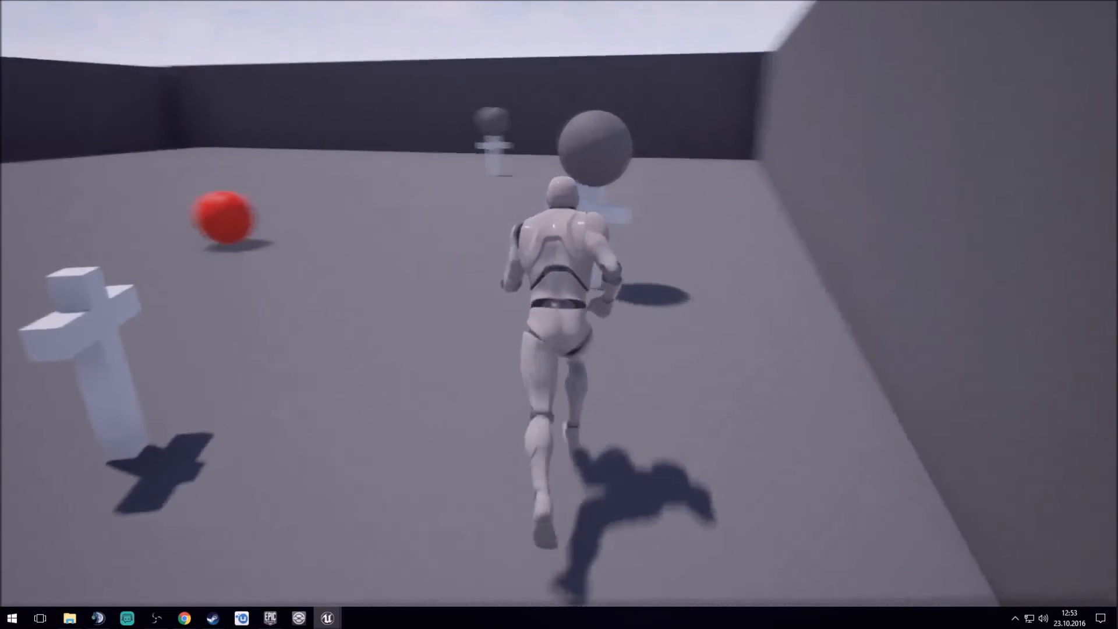
key("a")
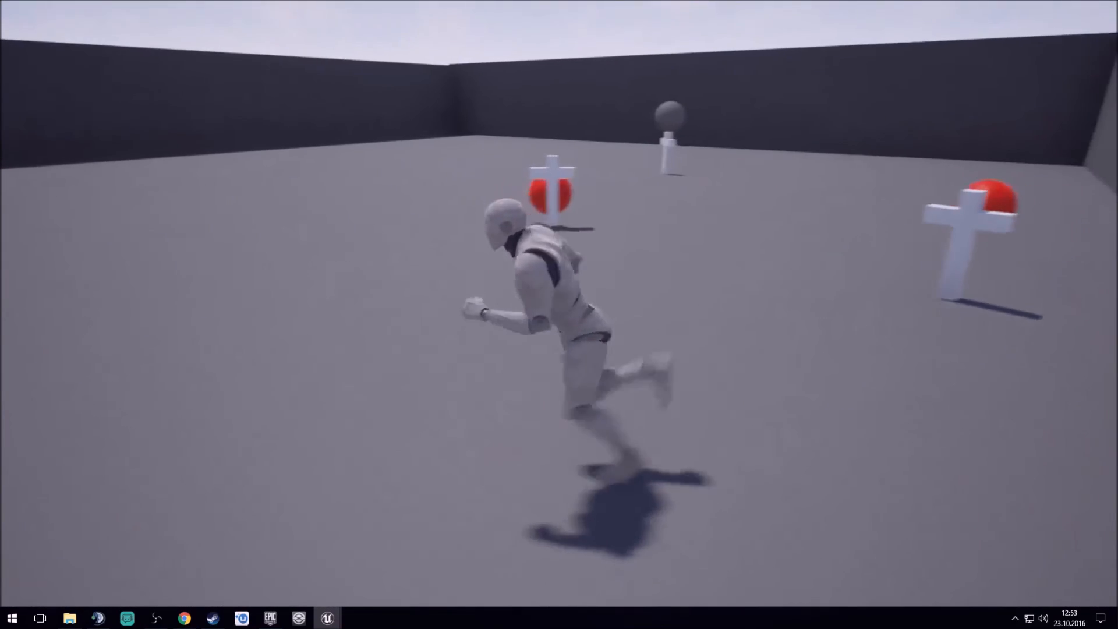
key("w")
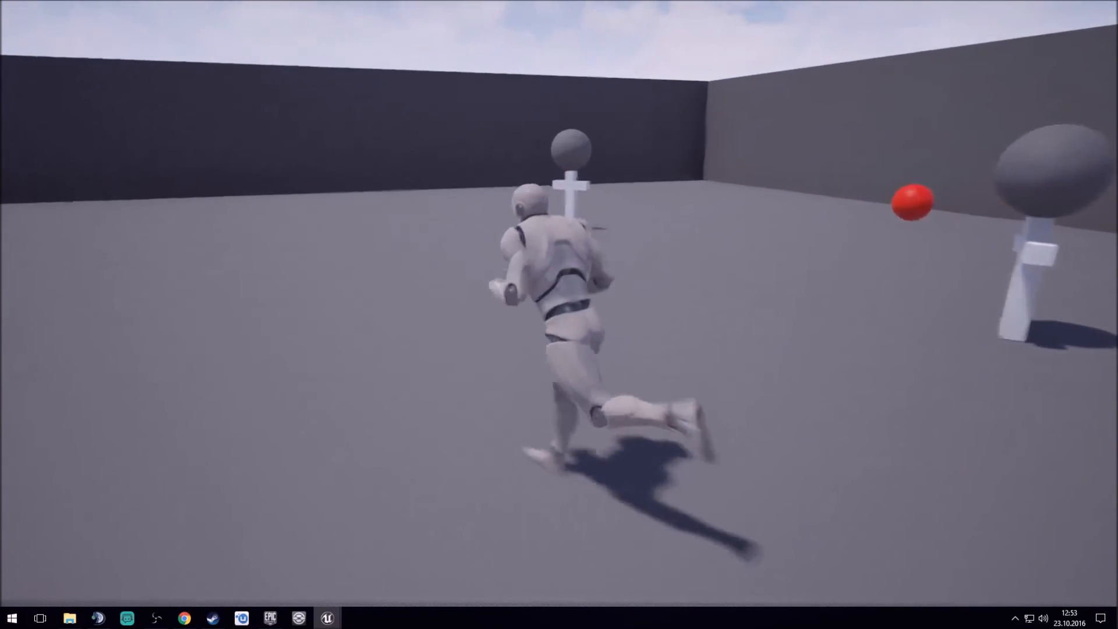
- Circle back across the arena and watch the headless figure go after its red head
key("a")
key("s")
key("d")
key("w")
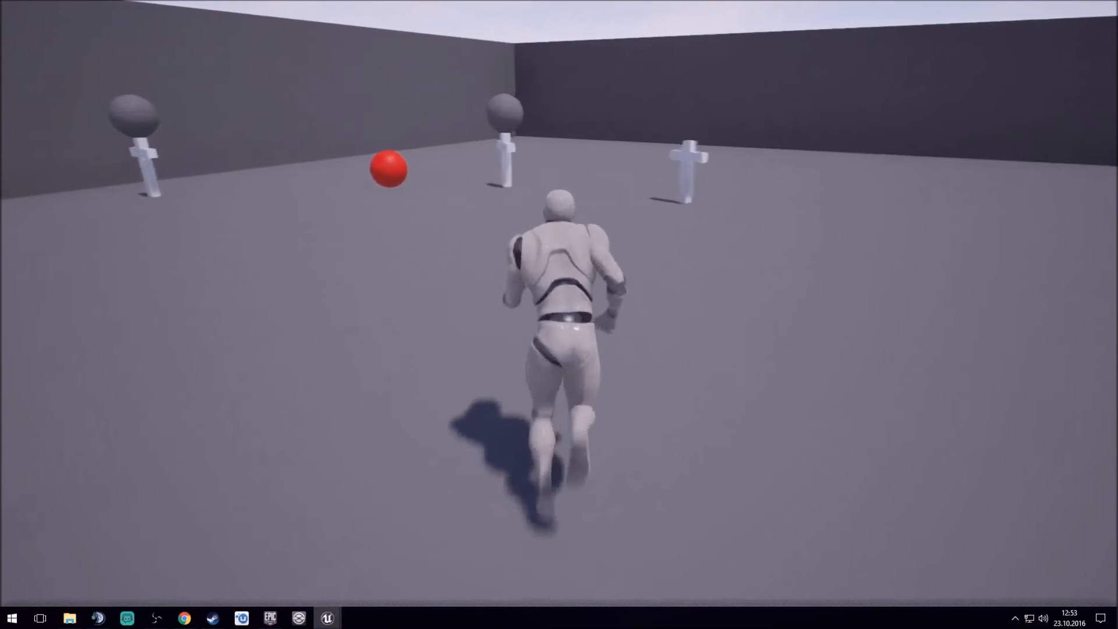
key("d")
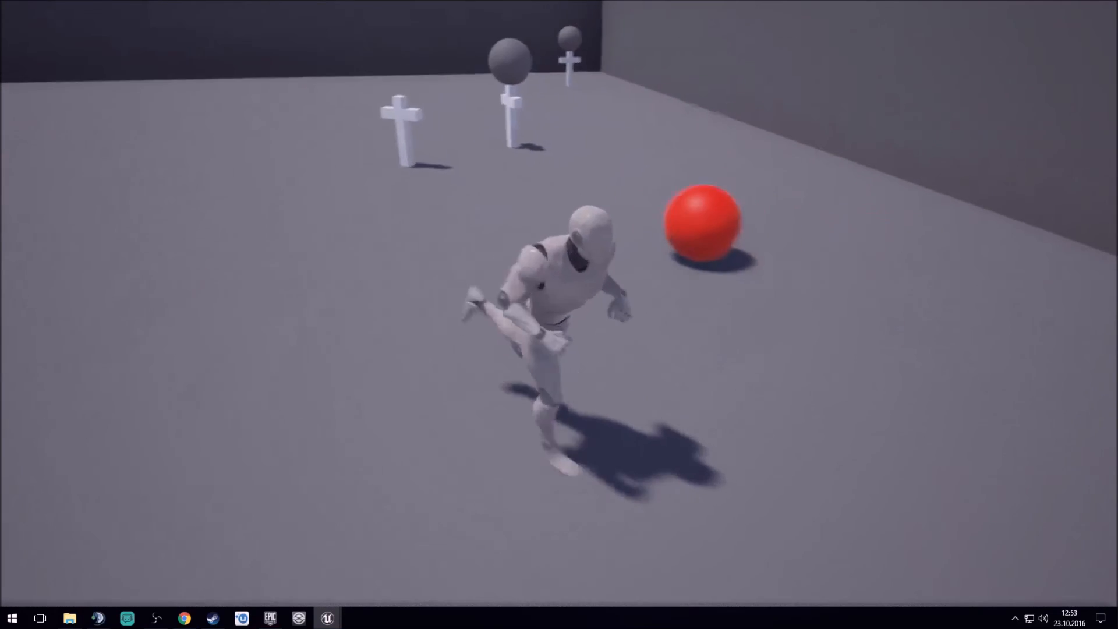
key("w")
key("a")
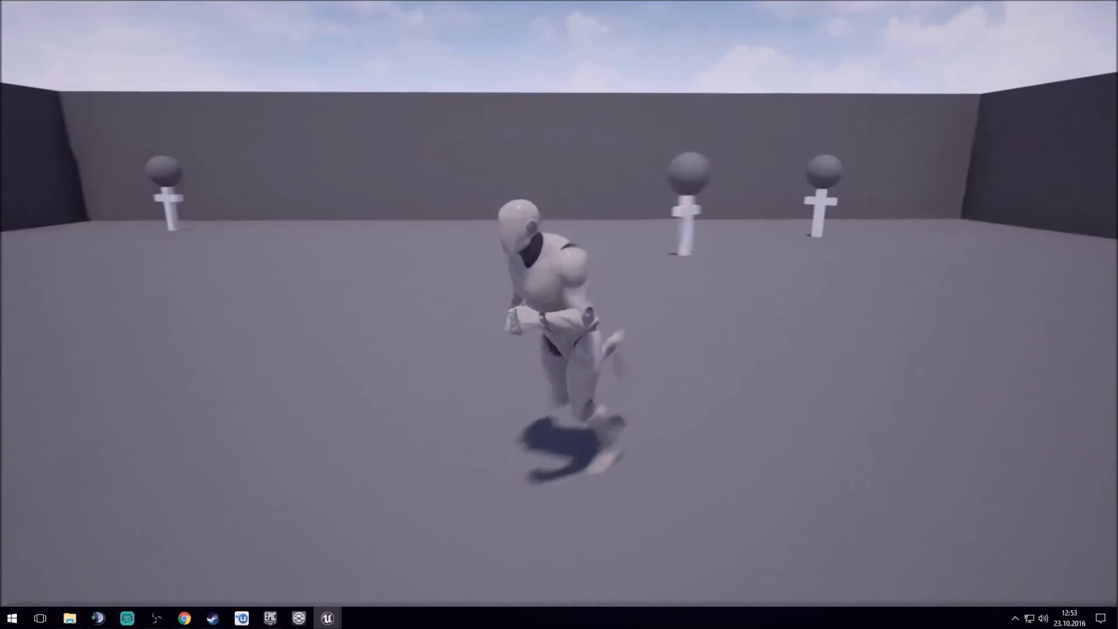
- Roam among the figures to check their movement with heads attached, and stop the character in the open
key("w")
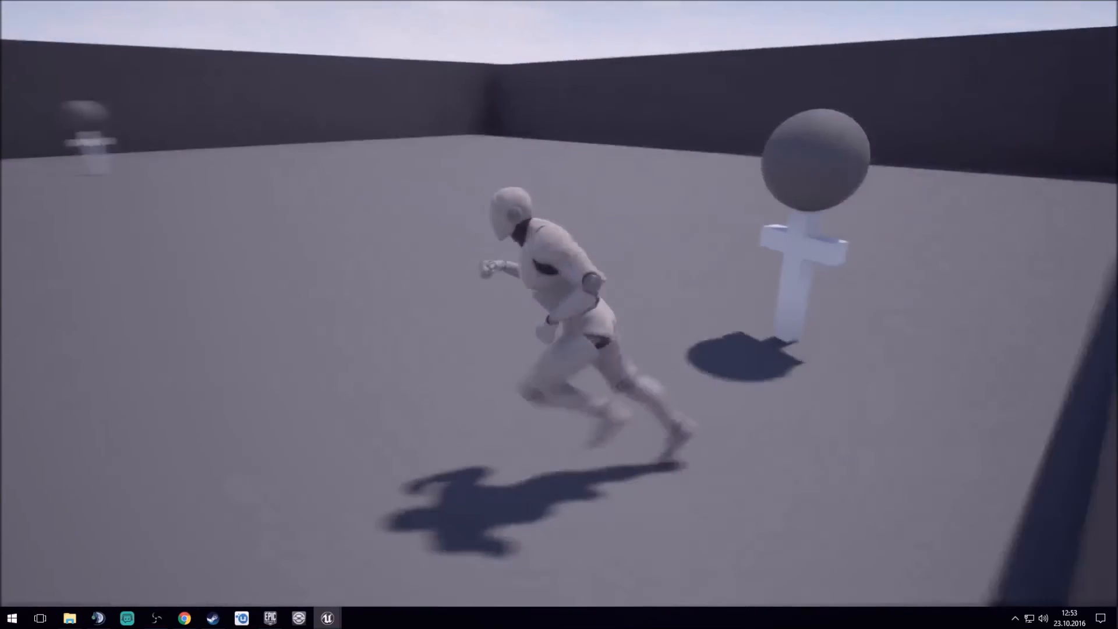
key("w")
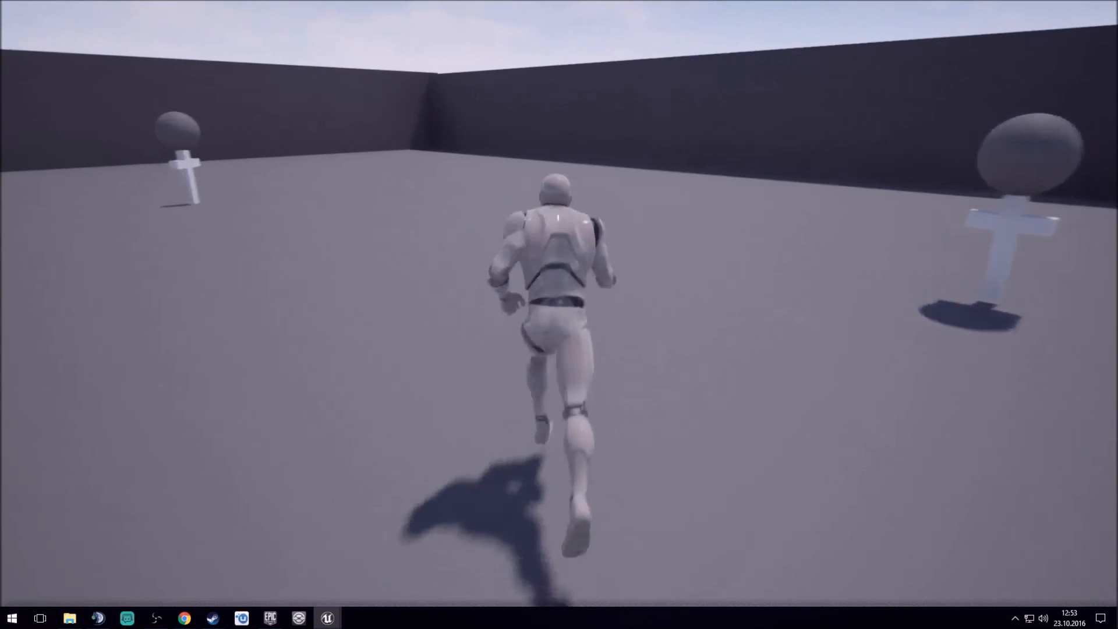
key("d")
key("a")
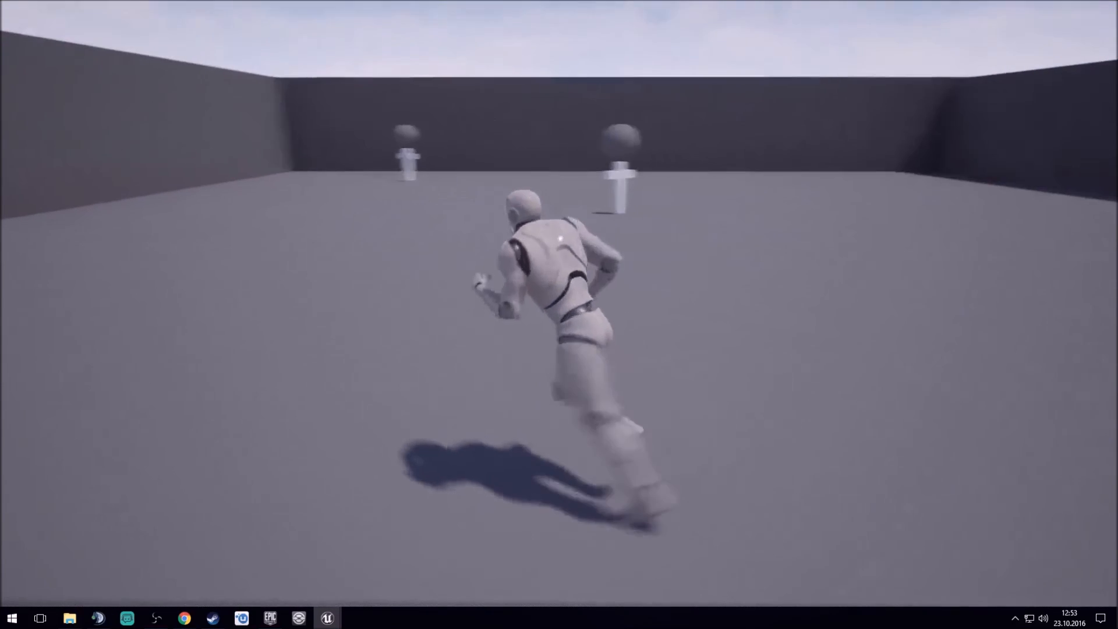
key("a")
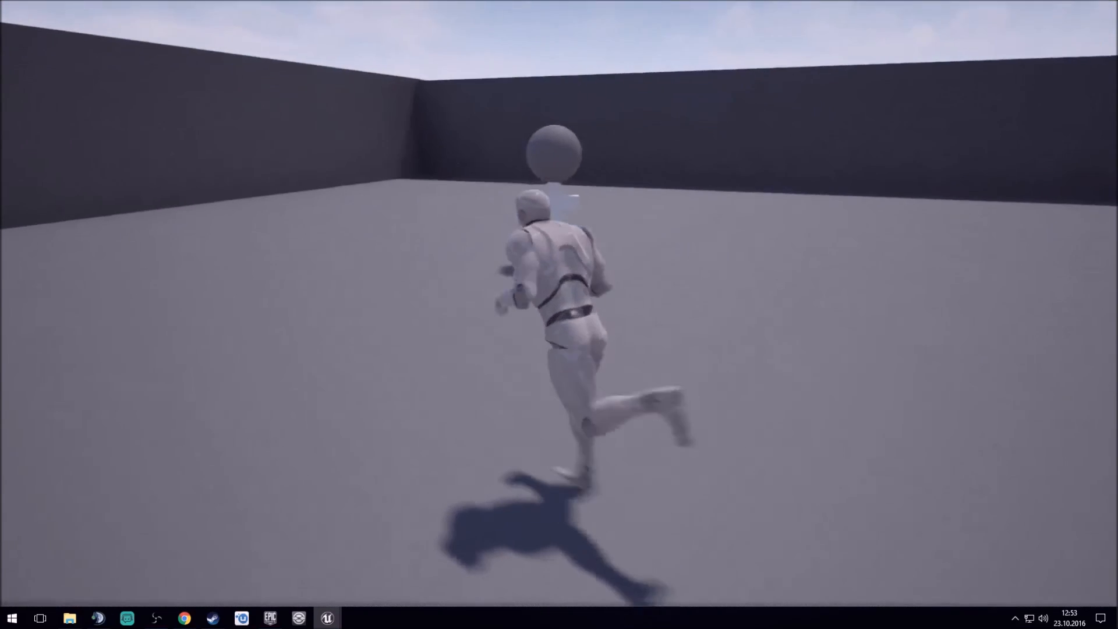
key("d")
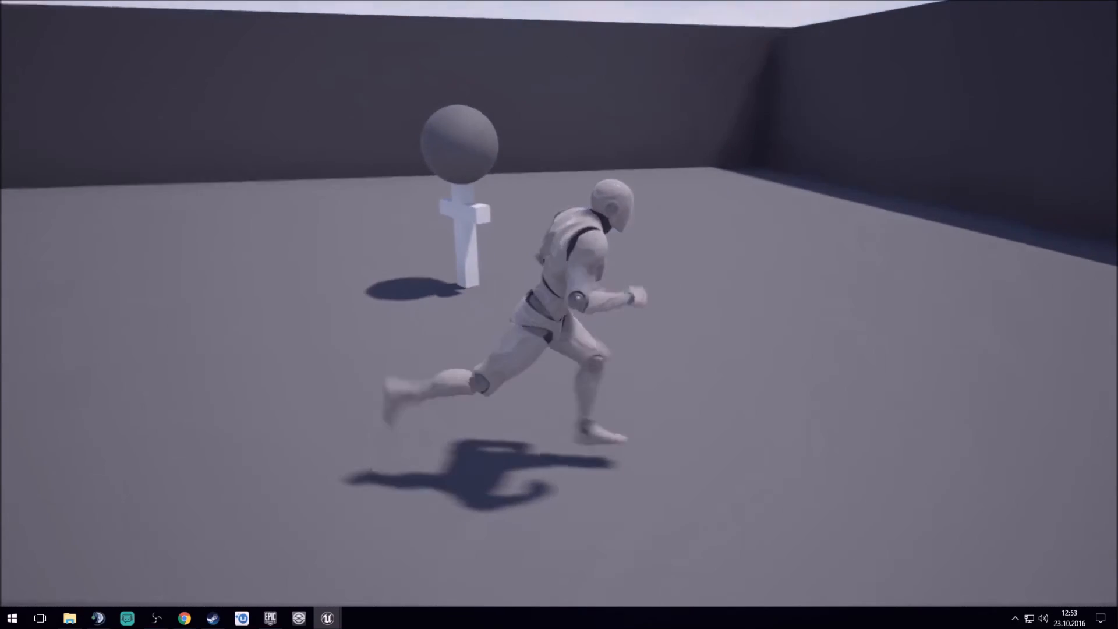
key("w")
key("w")
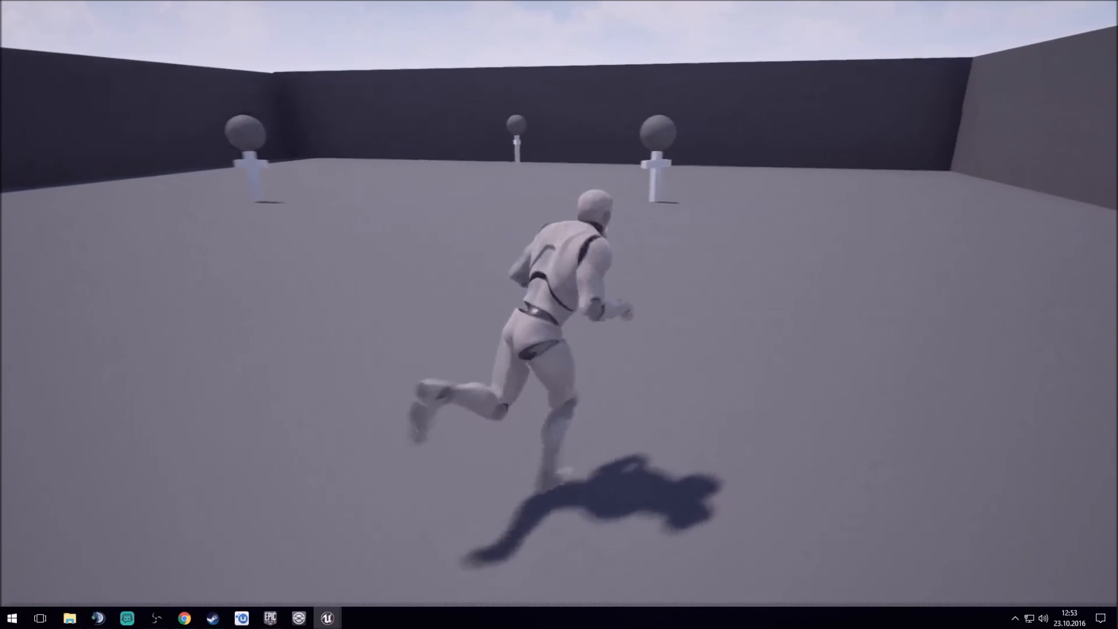
key("a")
key("s")
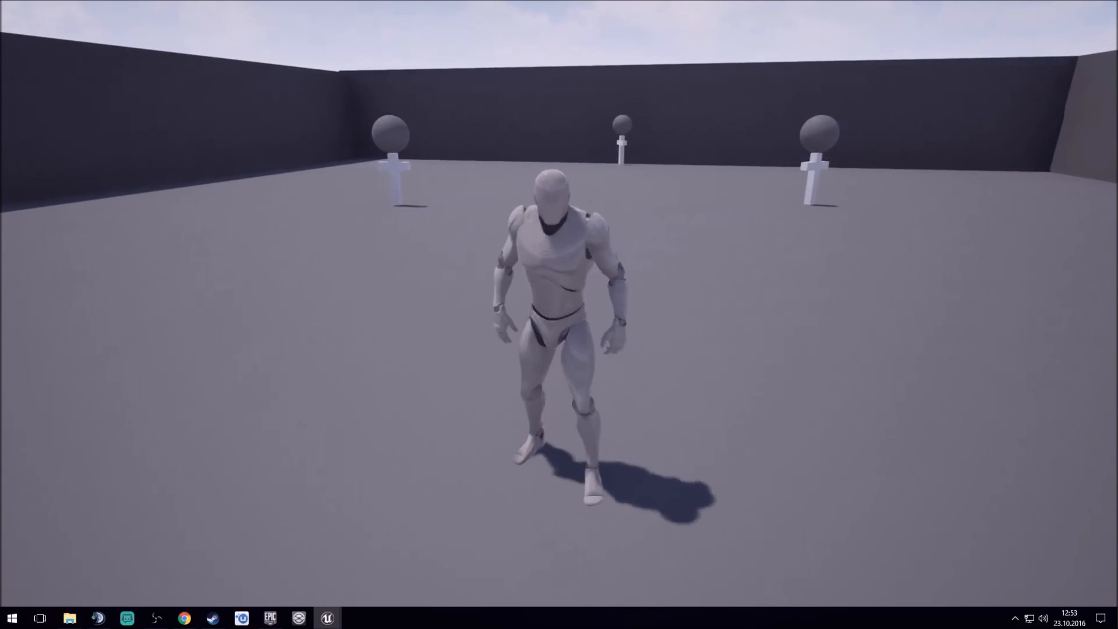